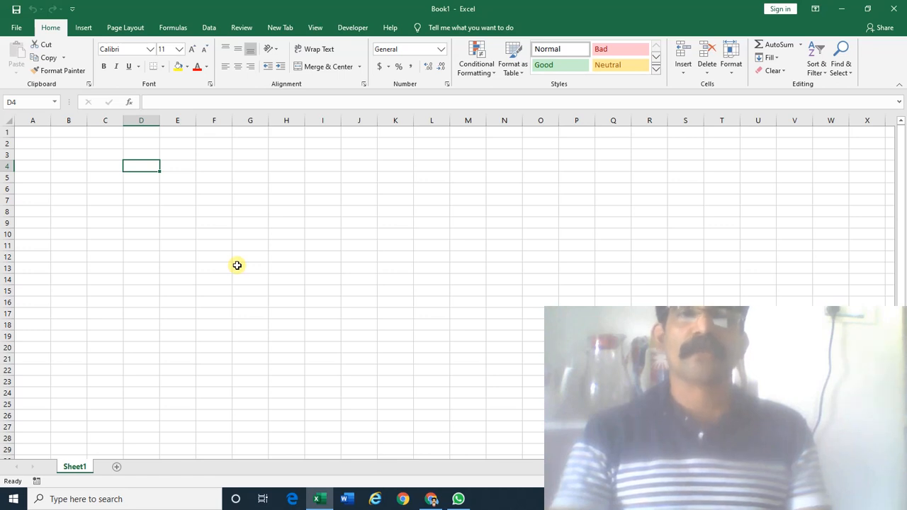
# Fill D3:D14 with the months January through December and autofit the width of column D.
pyautogui.press('Up')
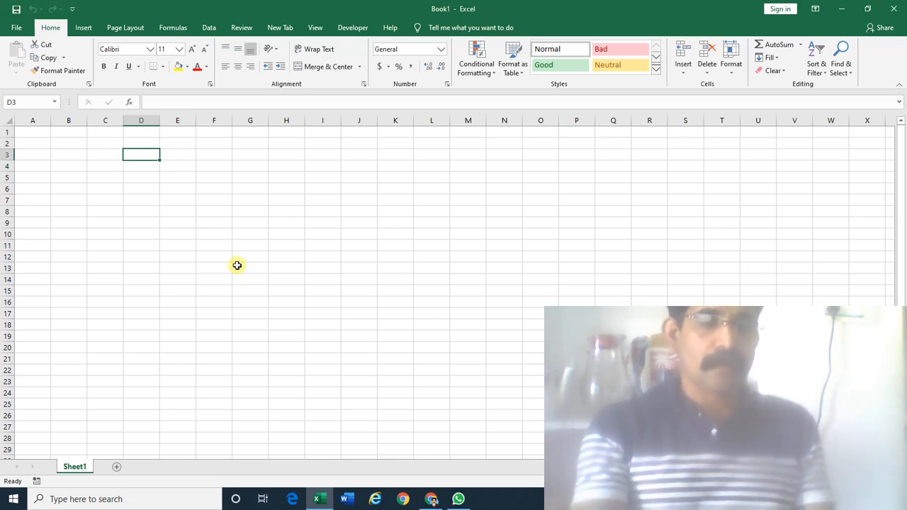
pyautogui.write('January')
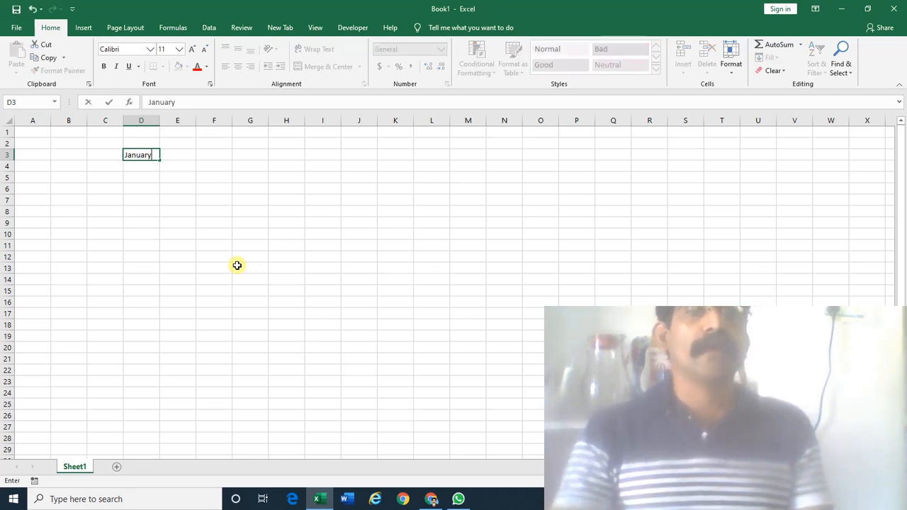
pyautogui.press('Return')
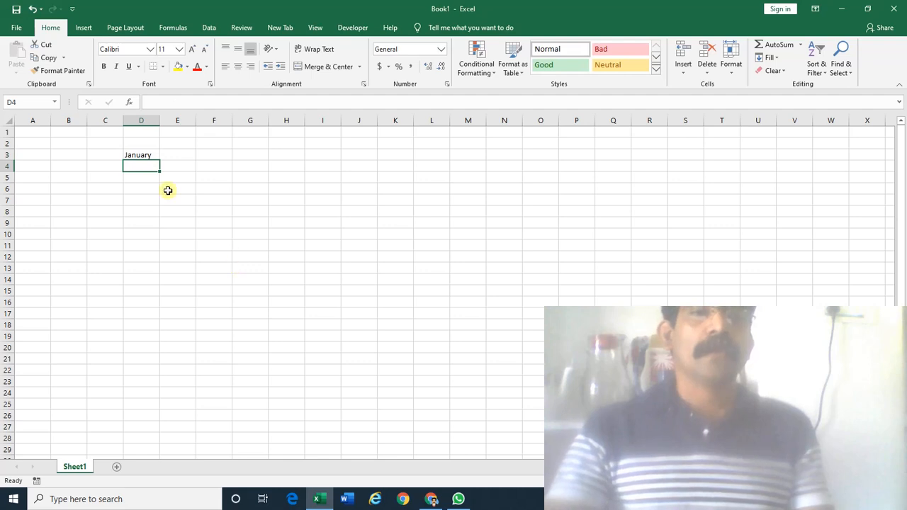
pyautogui.click(144, 154)
pyautogui.moveTo(159, 160); pyautogui.dragTo(160, 281)
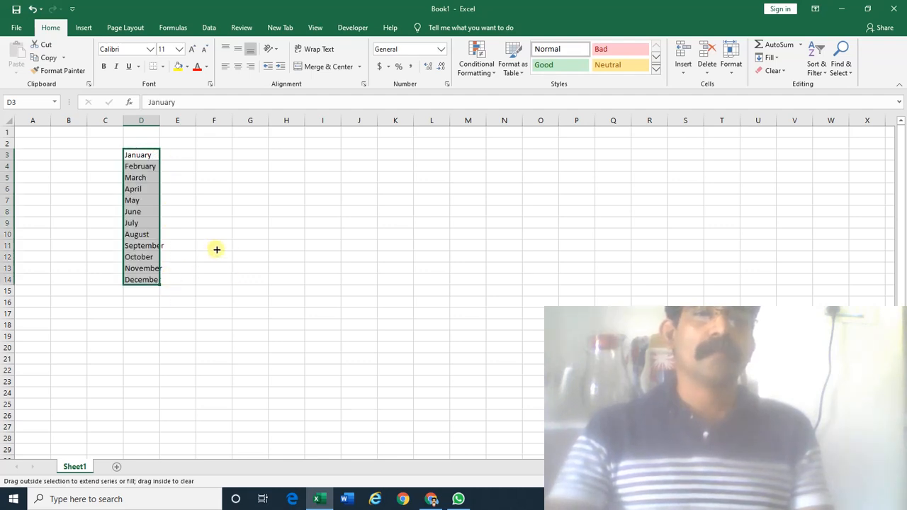
pyautogui.click(184, 198)
pyautogui.doubleClick(160, 119)
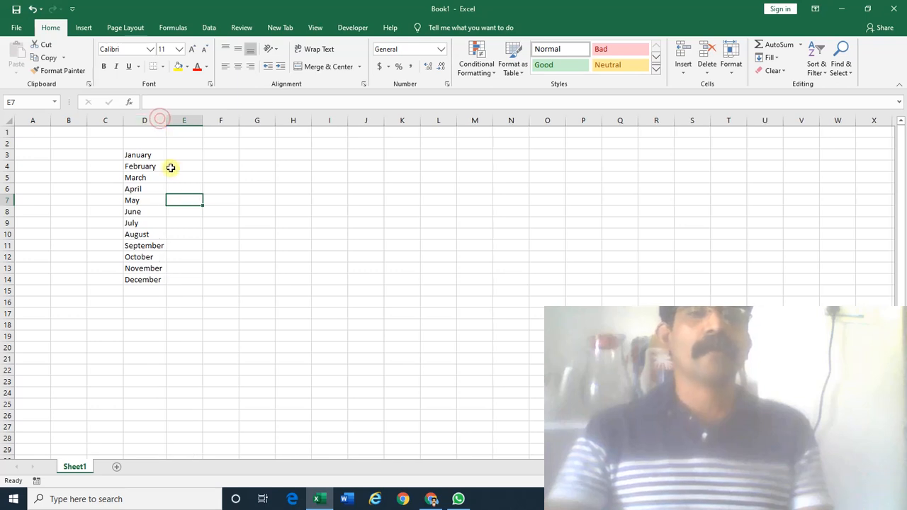
pyautogui.click(155, 155)
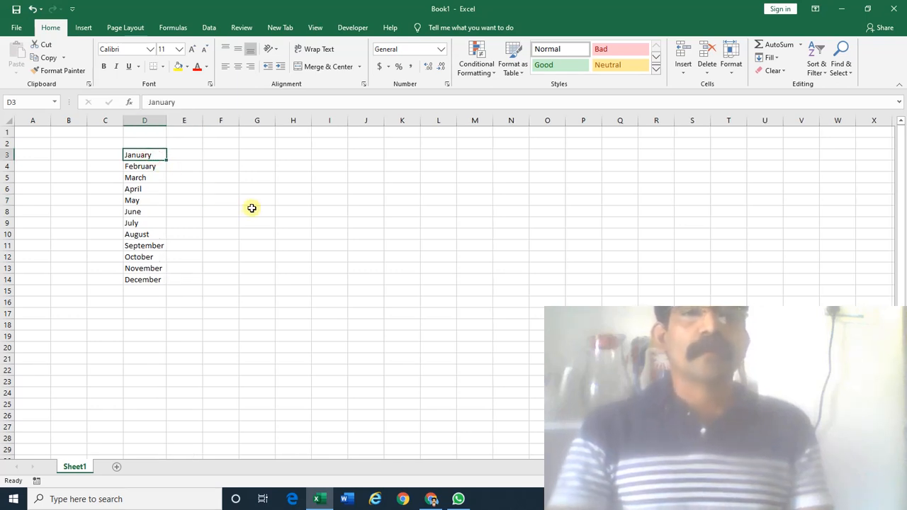
pyautogui.press('Right')
pyautogui.press('Right')
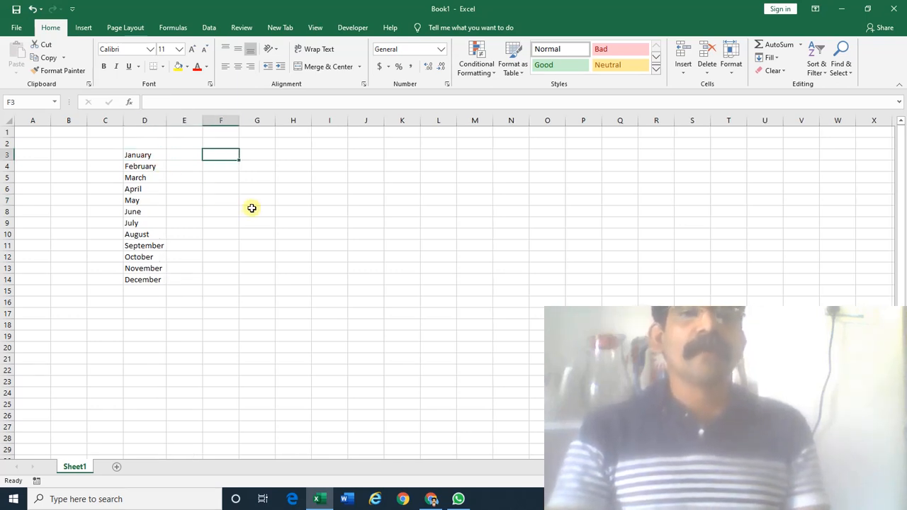
pyautogui.press('Down')
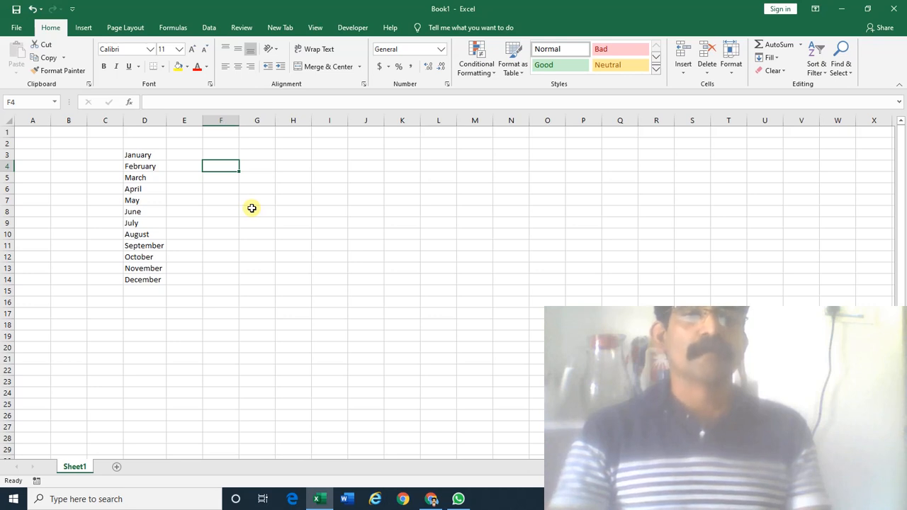
pyautogui.press('Left')
pyautogui.press('Up')
pyautogui.press('Left')
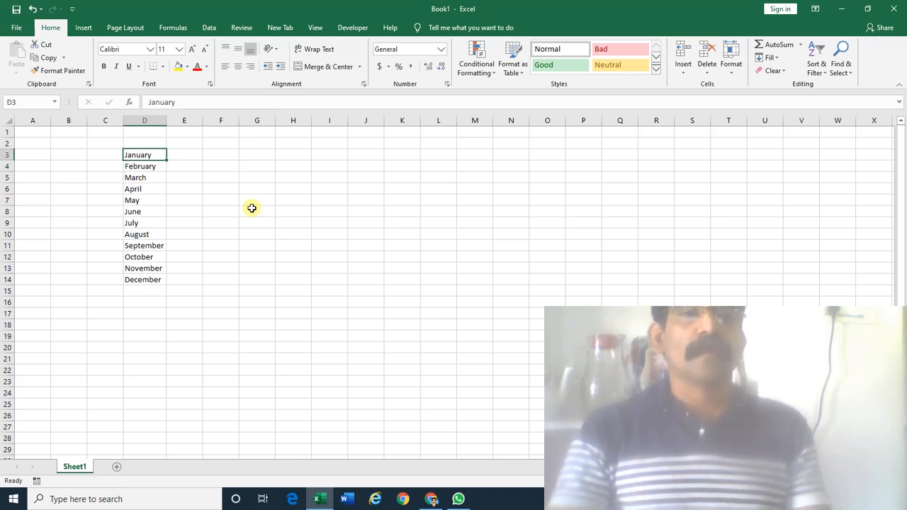
pyautogui.hotkey('shift', 'Down')
pyautogui.hotkey('shift', 'Down')
pyautogui.hotkey('shift', 'Down')
pyautogui.hotkey('shift', 'Down')
pyautogui.hotkey('shift', 'Down')
pyautogui.hotkey('shift', 'Down')
pyautogui.hotkey('shift', 'Down')
pyautogui.hotkey('shift', 'Down')
pyautogui.hotkey('shift', 'Down')
pyautogui.hotkey('shift', 'Down')
pyautogui.hotkey('shift', 'Down')
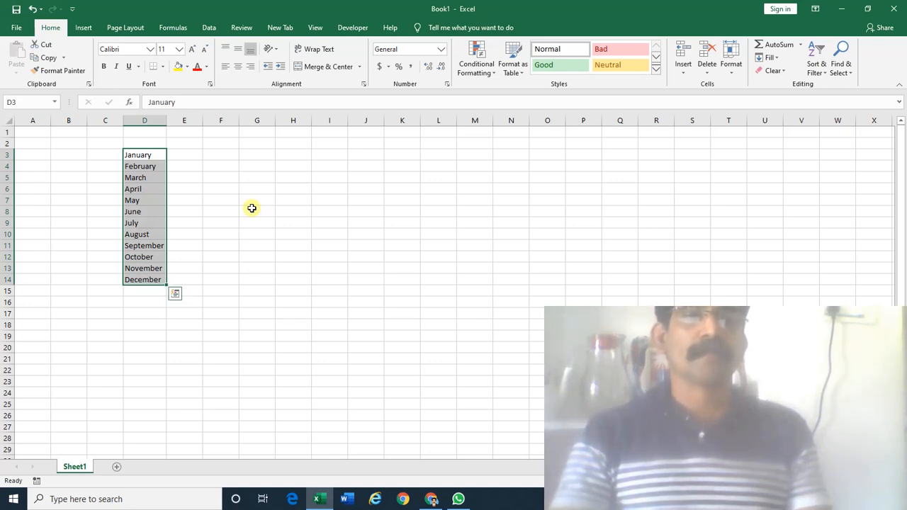
pyautogui.press('Down')
pyautogui.press('Down')
pyautogui.press('Down')
pyautogui.press('Down')
pyautogui.press('Down')
pyautogui.press('Down')
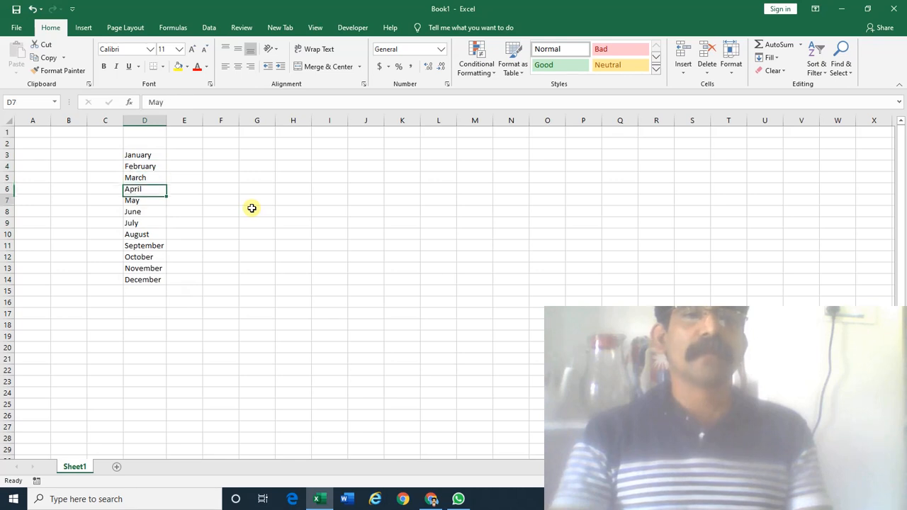
pyautogui.press('Down')
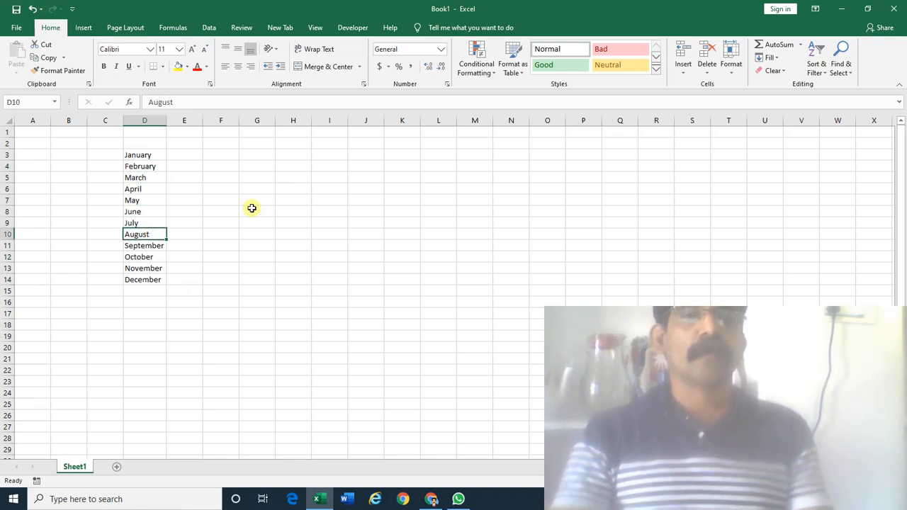
pyautogui.press('Right')
pyautogui.press('Right')
pyautogui.press('Left')
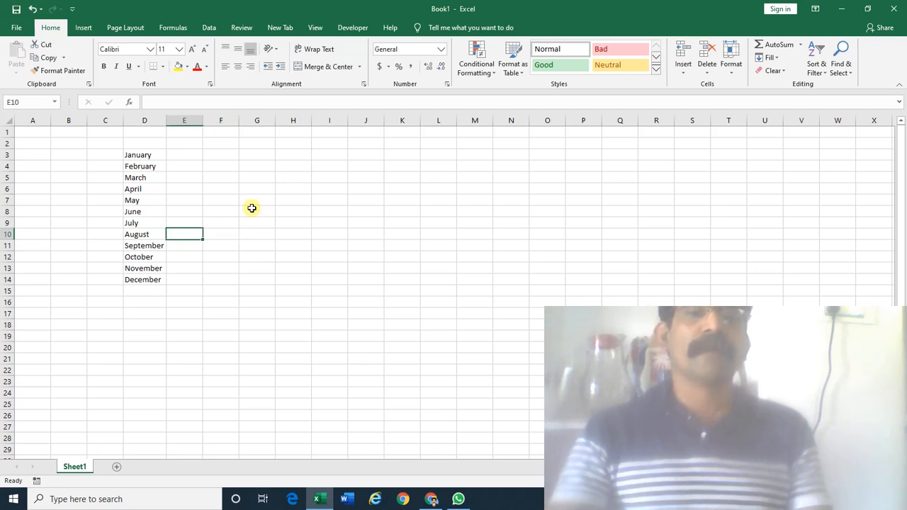
# Widen column D slightly and add a List data validation to cell E3 using D3:D14 as the source.
pyautogui.moveTo(166, 120); pyautogui.dragTo(184, 120)
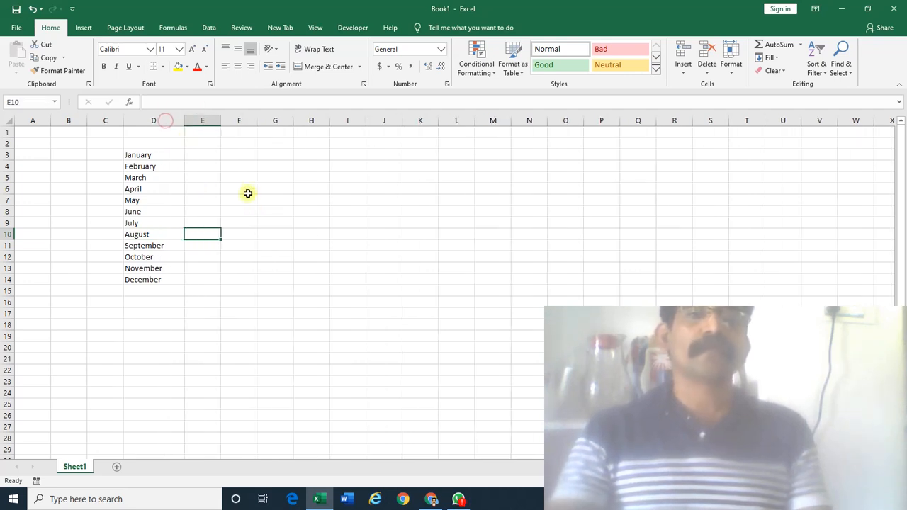
pyautogui.click(202, 155)
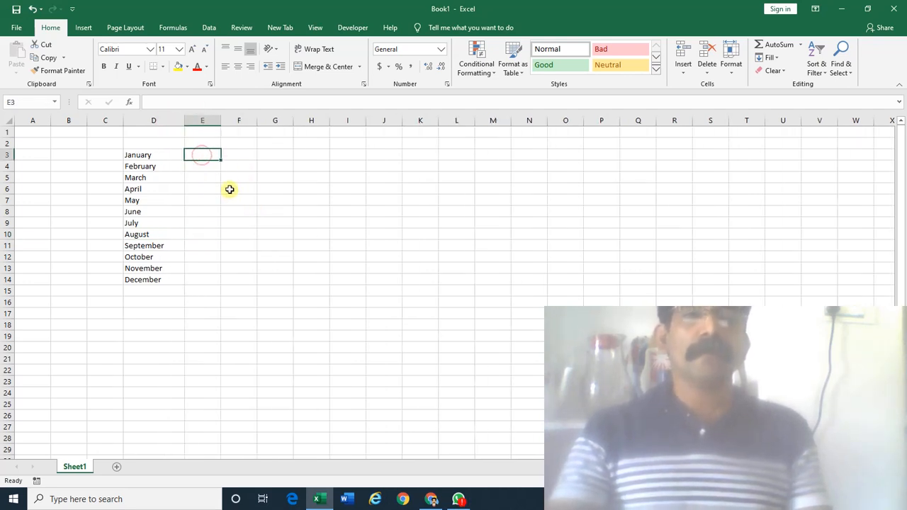
pyautogui.click(209, 27)
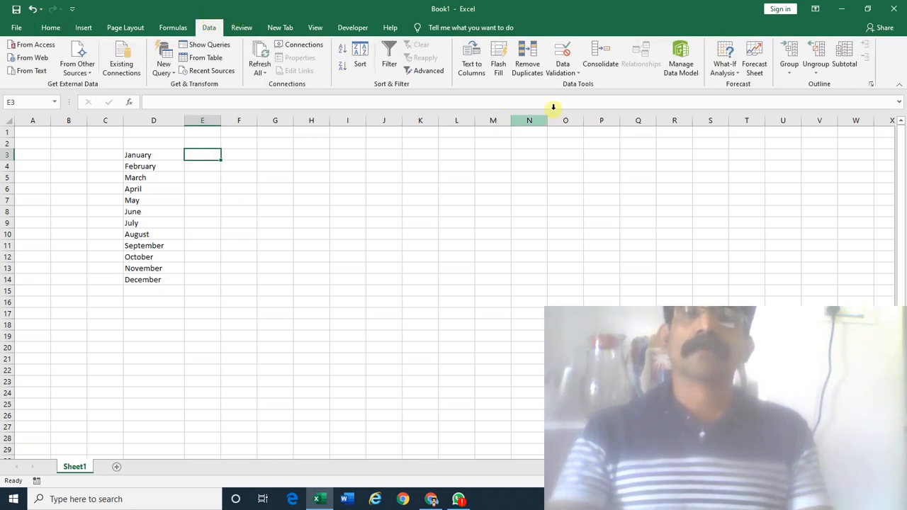
pyautogui.click(567, 74)
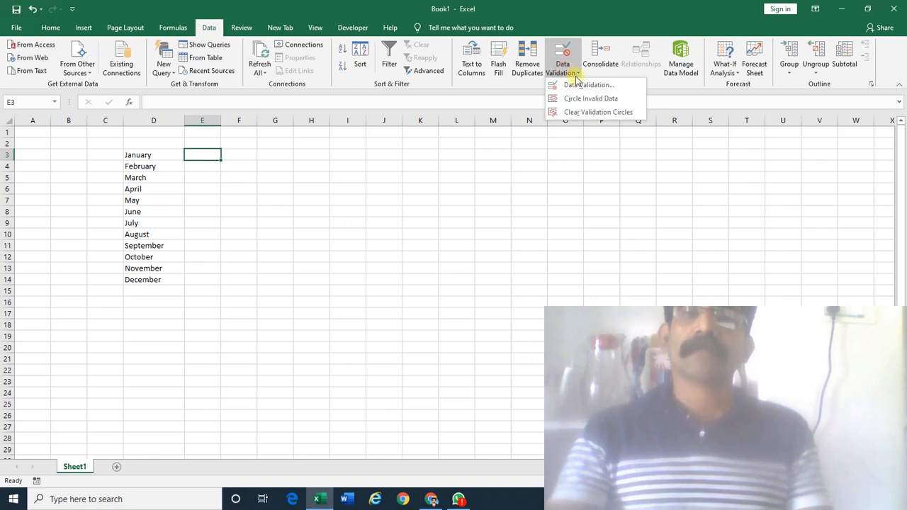
pyautogui.click(584, 86)
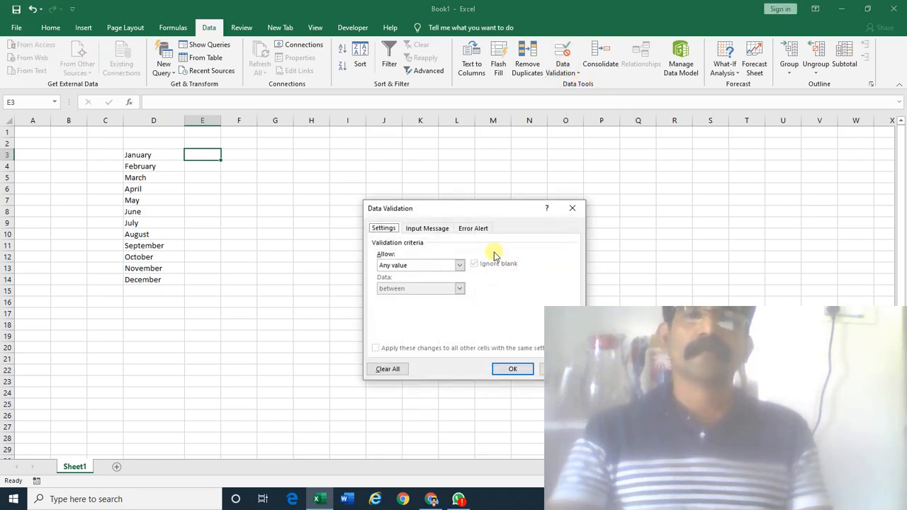
pyautogui.click(461, 265)
pyautogui.click(414, 296)
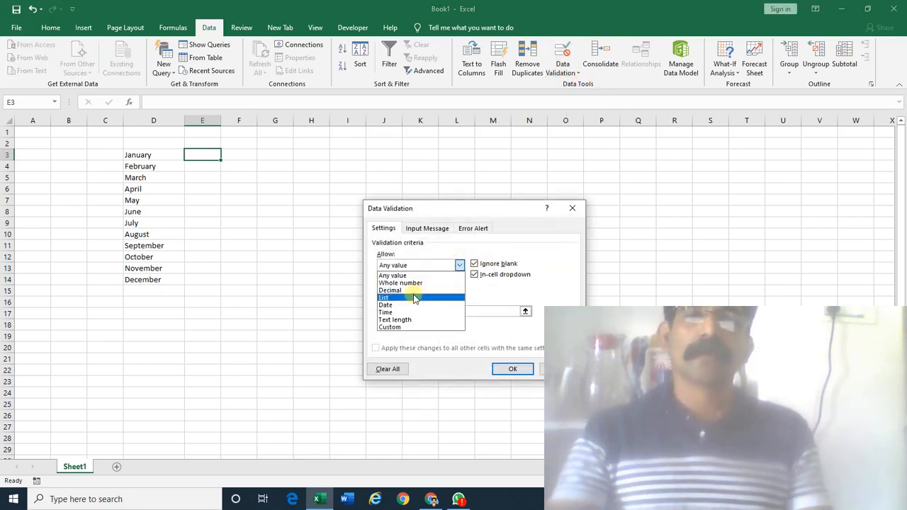
pyautogui.click(407, 313)
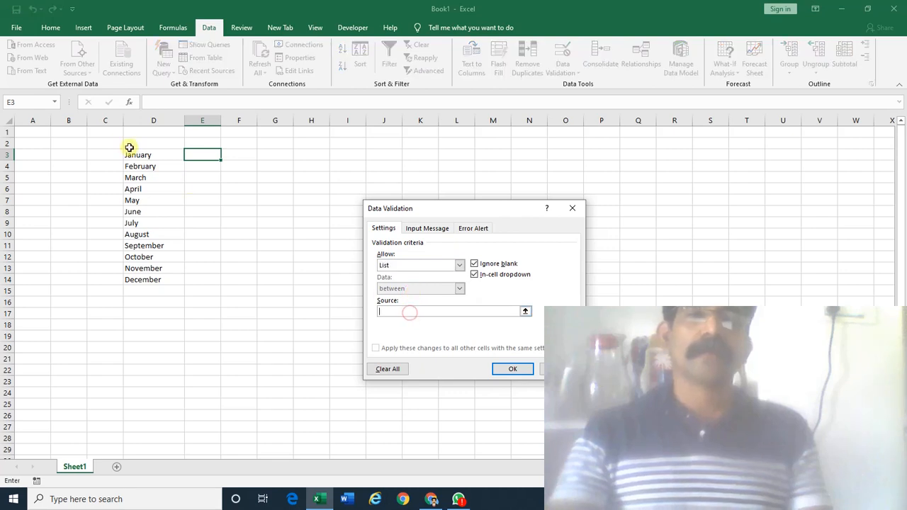
pyautogui.moveTo(148, 155); pyautogui.dragTo(158, 279)
pyautogui.click(512, 368)
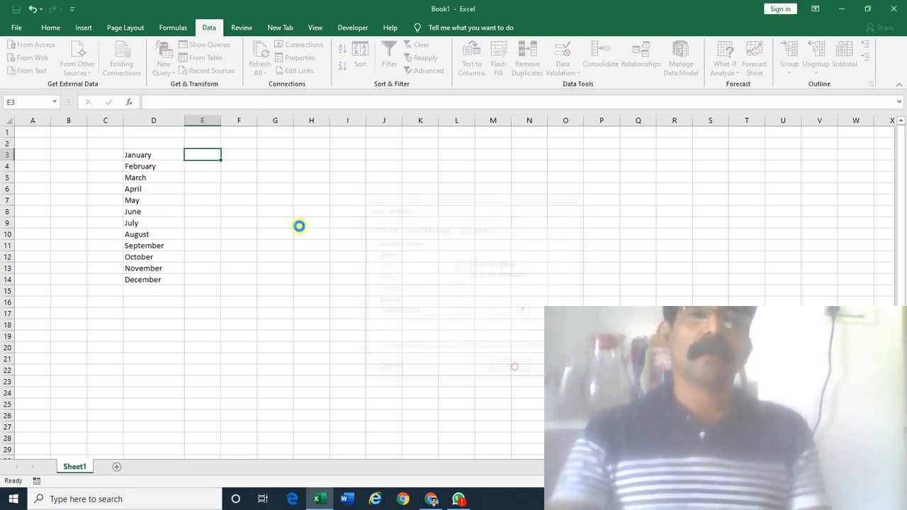
# Widen column E to about twice its width and choose February from the in-cell list in E3.
pyautogui.moveTo(219, 122); pyautogui.dragTo(258, 122)
pyautogui.click(262, 156)
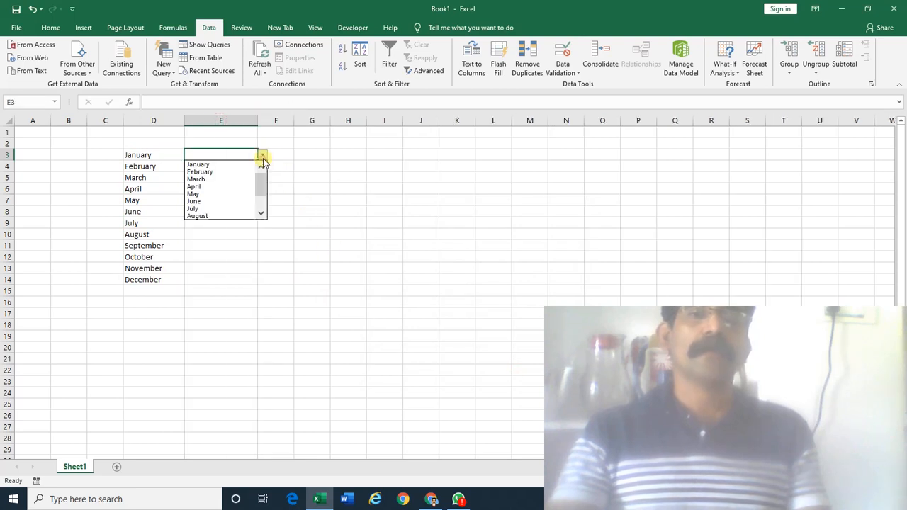
pyautogui.press('Down')
pyautogui.press('Down')
pyautogui.press('Return')
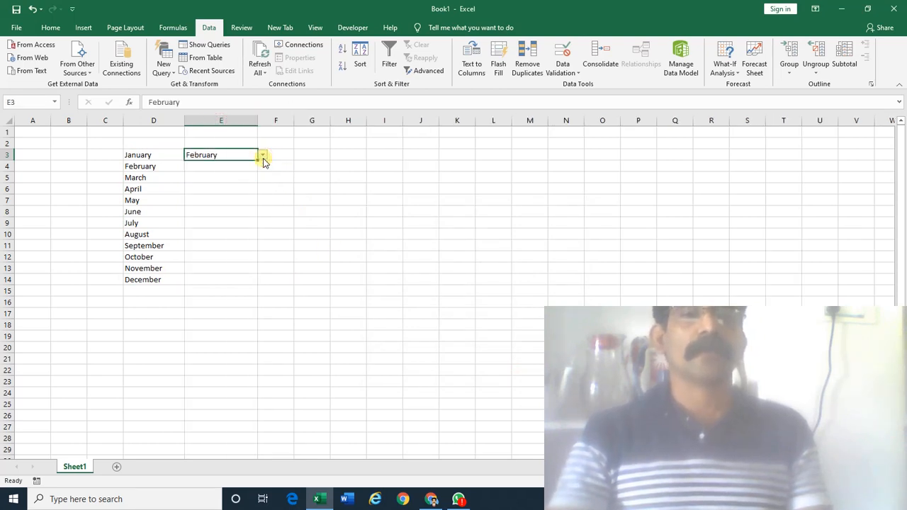
# Try other months from the in-cell list in E3, choosing April and then June.
pyautogui.click(262, 157)
pyautogui.press('Down')
pyautogui.press('Down')
pyautogui.press('Return')
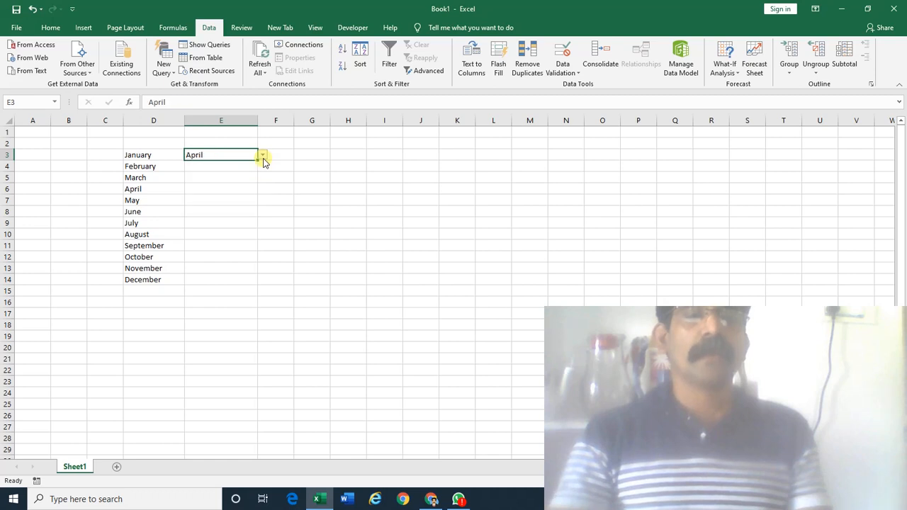
pyautogui.click(263, 157)
pyautogui.press('Down')
pyautogui.press('Down')
pyautogui.press('Return')
# Set cell E3 to December by choosing it from the in-cell list.
pyautogui.click(262, 157)
pyautogui.press('Down')
pyautogui.press('Down')
pyautogui.press('Down')
pyautogui.press('Down')
pyautogui.press('Down')
pyautogui.press('Down')
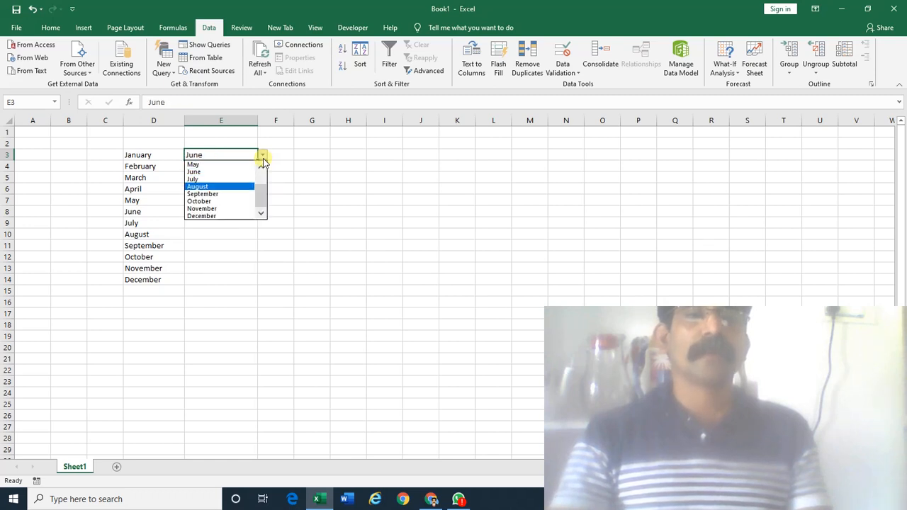
pyautogui.press('Return')
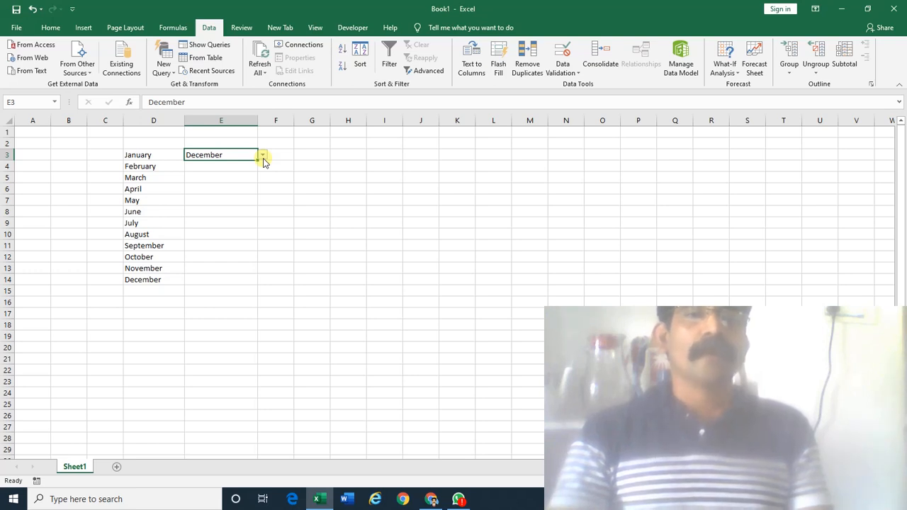
# Enter August as plain text in cell E6, below the validated cell.
pyautogui.press('Down')
pyautogui.press('Down')
pyautogui.press('Down')
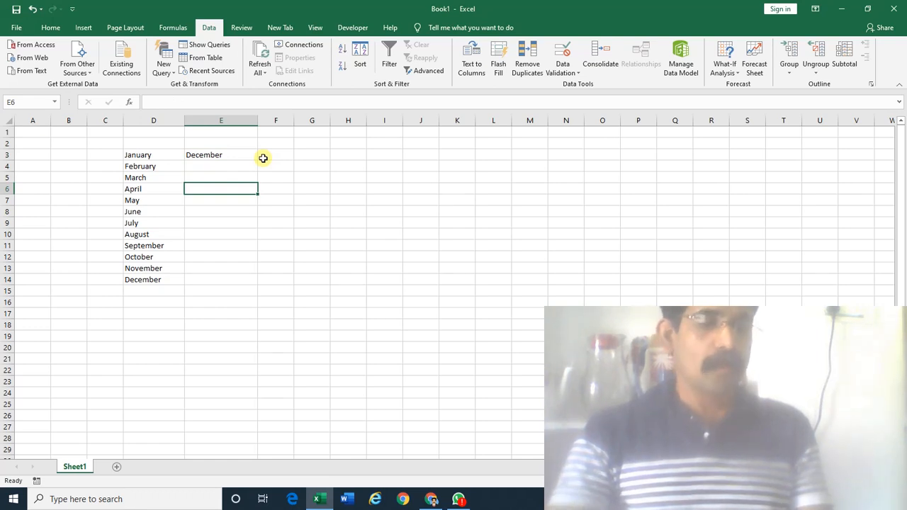
pyautogui.write('August')
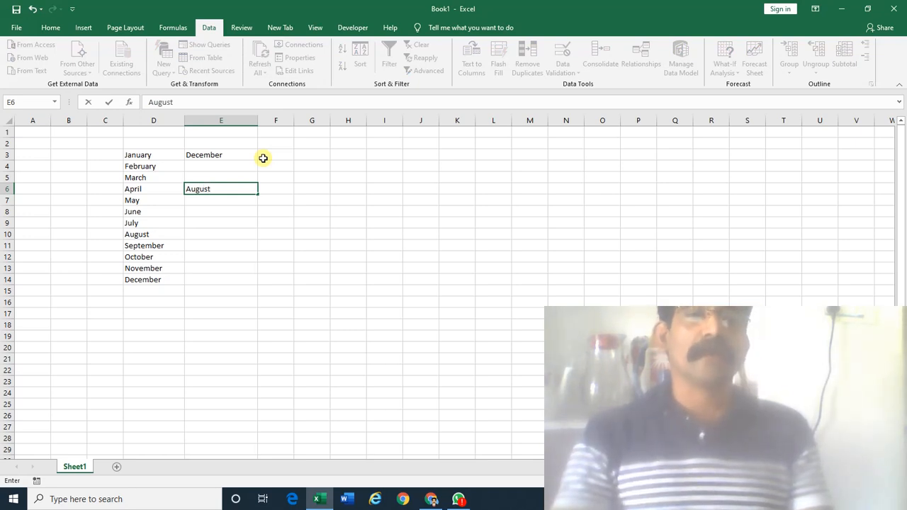
pyautogui.press('Return')
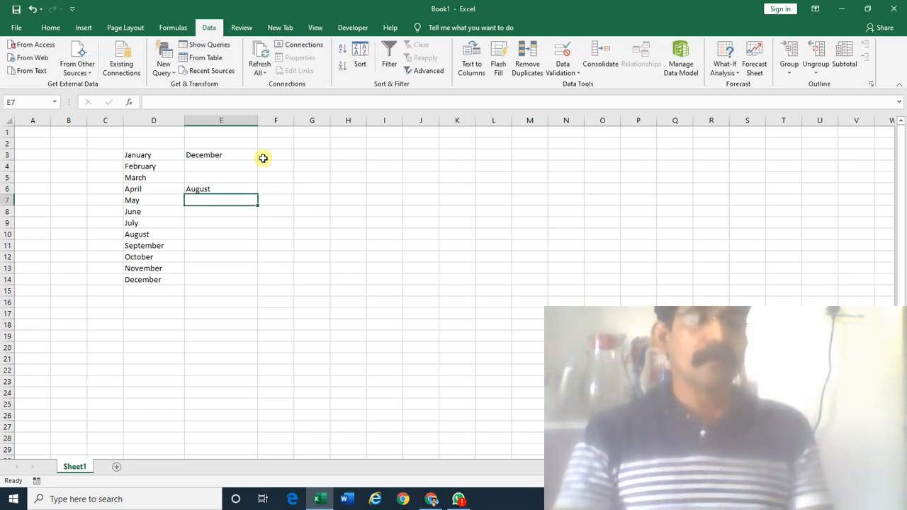
# Enter the misspelled month Augast in cell E7.
pyautogui.write('A')
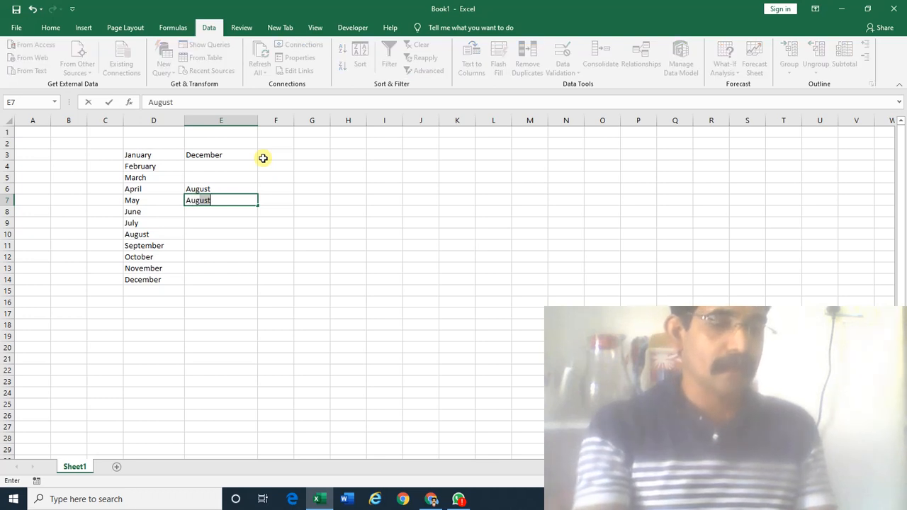
pyautogui.write('ugast')
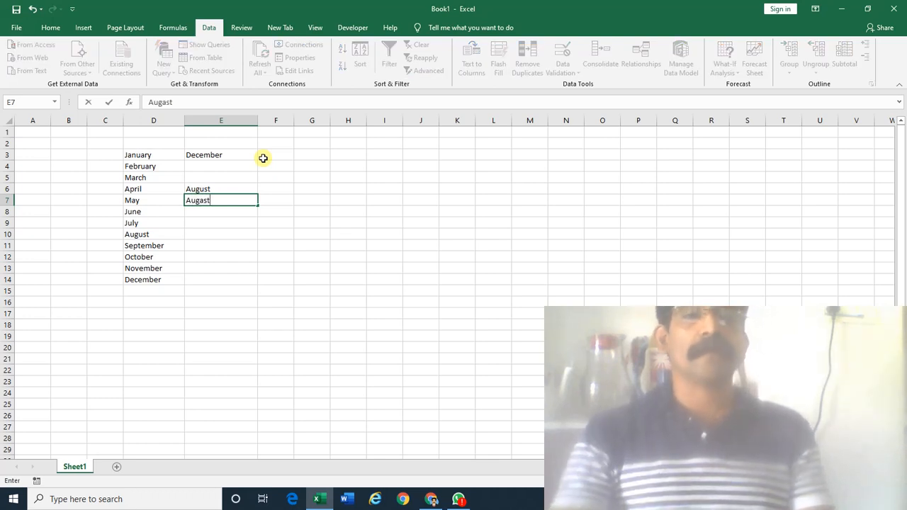
pyautogui.press('Return')
# Compare the spellings of the two month entries in cells E6 and E7.
pyautogui.press('Up')
pyautogui.press('Up')
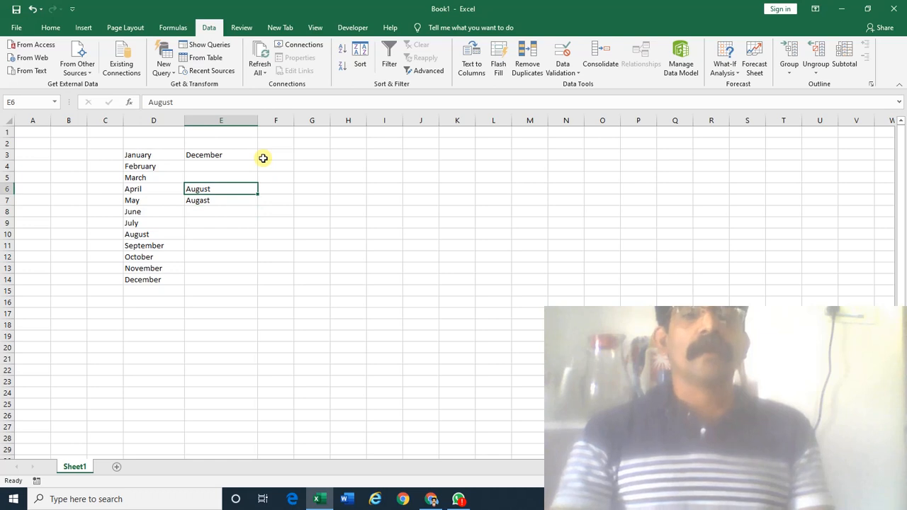
pyautogui.hotkey('shift', 'Down')
pyautogui.press('Down')
pyautogui.press('Down')
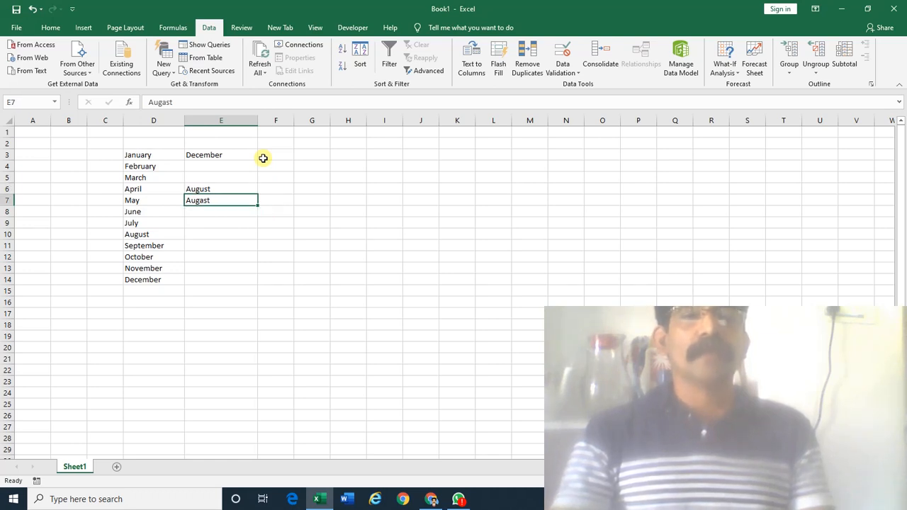
pyautogui.press('Up')
pyautogui.press('Up')
pyautogui.press('Down')
pyautogui.press('Up')
pyautogui.press('Down')
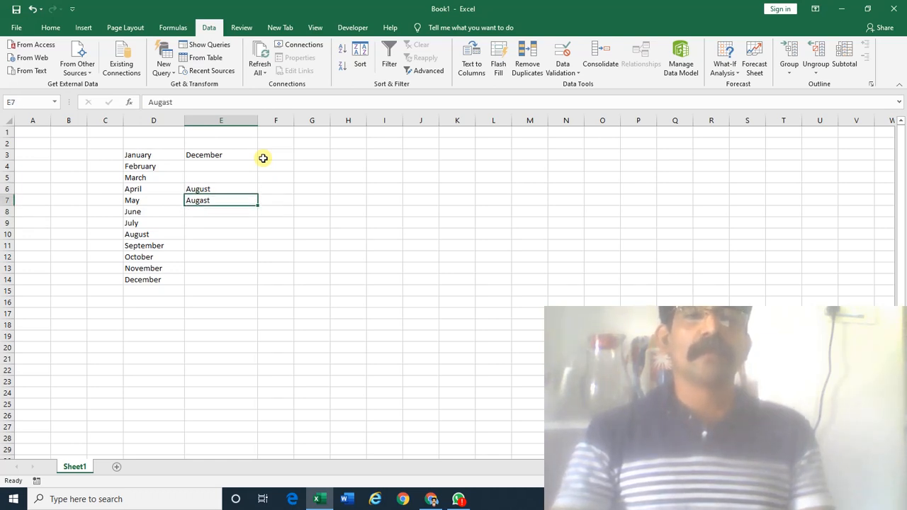
pyautogui.press('Up')
pyautogui.press('Down')
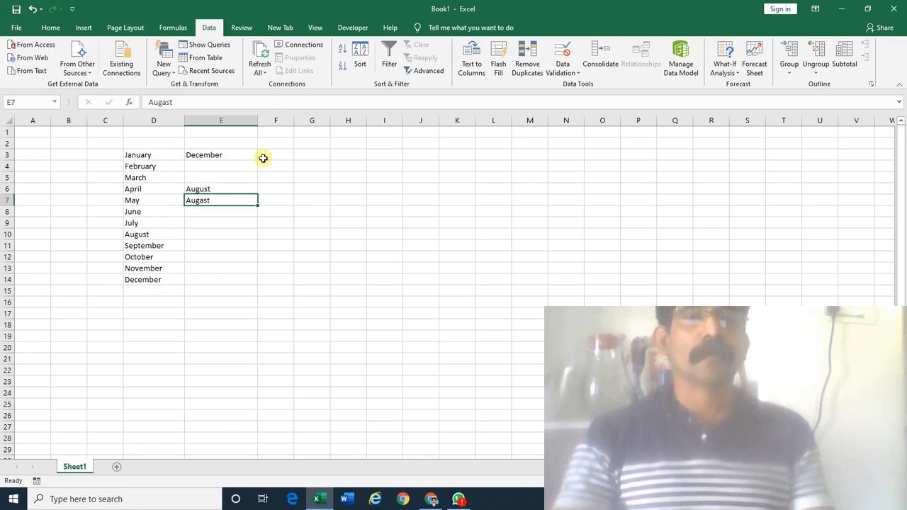
# Change cell E3 to August by choosing it from the in-cell month list.
pyautogui.press('Down')
pyautogui.press('Up')
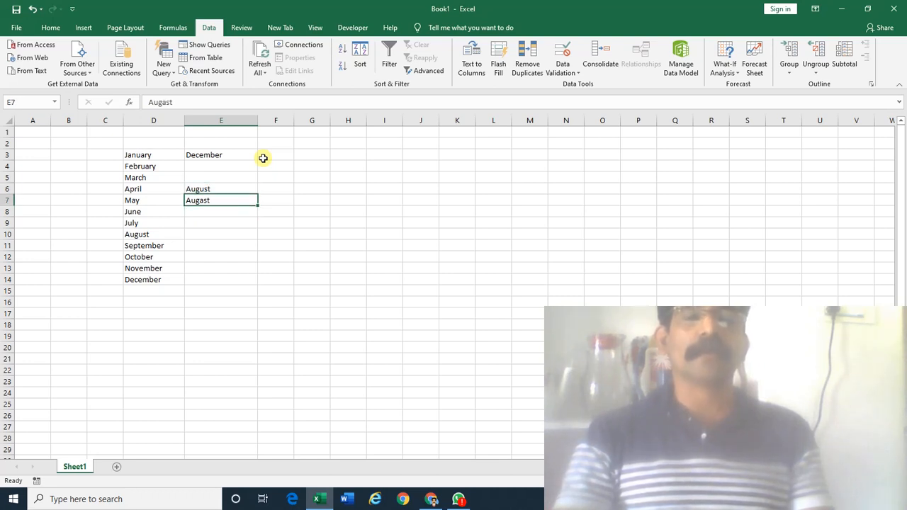
pyautogui.press('Up')
pyautogui.press('Up')
pyautogui.press('Up')
pyautogui.press('Up')
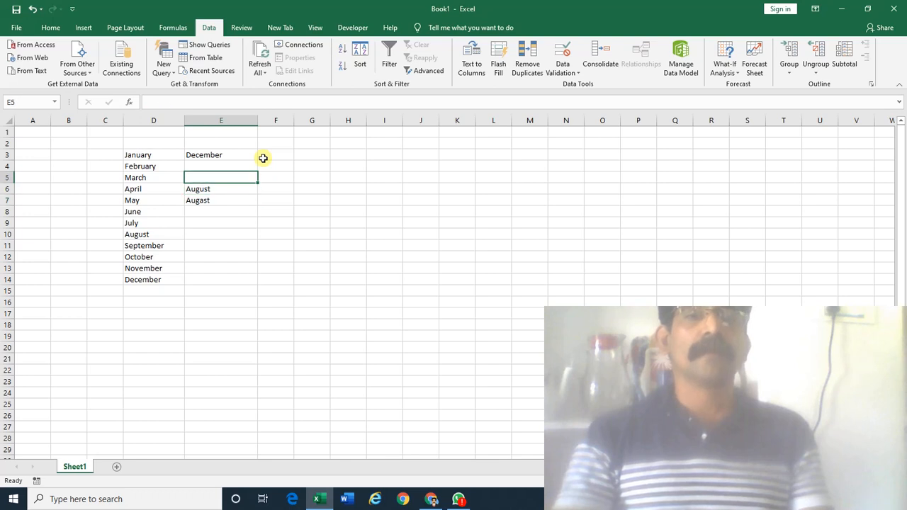
pyautogui.click(262, 155)
pyautogui.press('Up')
pyautogui.press('Up')
pyautogui.press('Up')
pyautogui.press('Up')
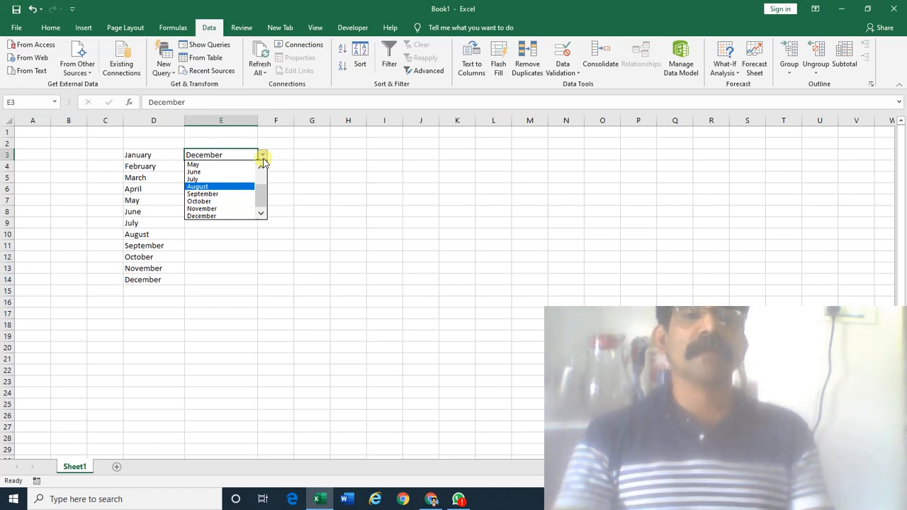
pyautogui.press('Return')
pyautogui.press('Return')
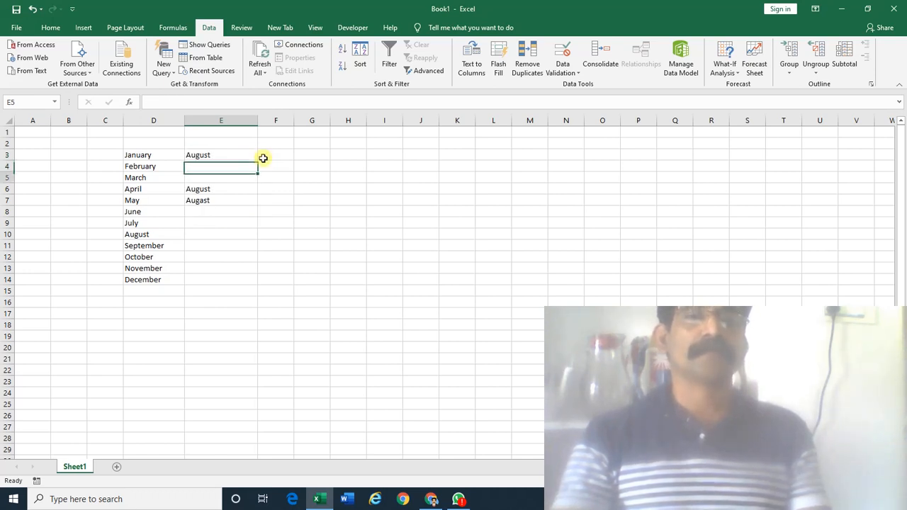
# Delete the manually entered months in cells E7 and E6.
pyautogui.press('Down')
pyautogui.press('Down')
pyautogui.press('Down')
pyautogui.press('Delete')
pyautogui.press('Up')
pyautogui.press('Up')
pyautogui.press('Down')
pyautogui.press('Delete')
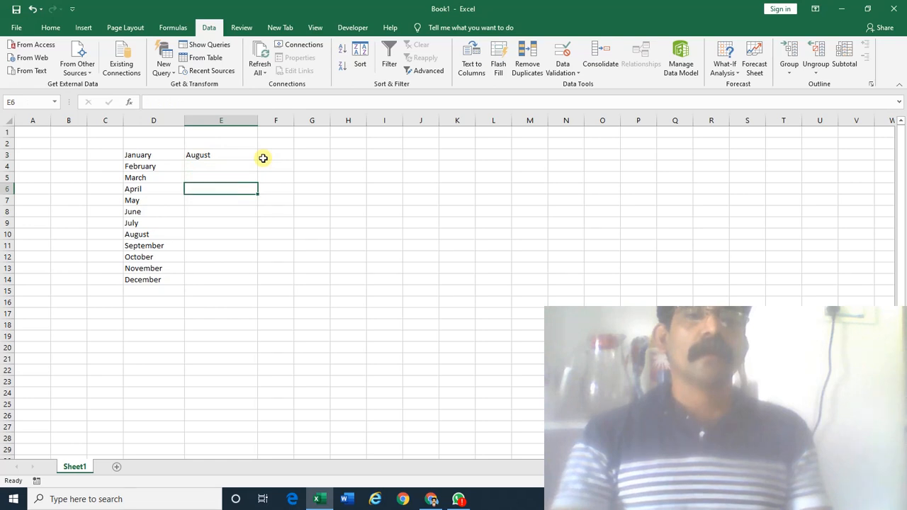
# Copy cell E3 with its drop-down validation into the range E4:E24.
pyautogui.press('Up')
pyautogui.press('Up')
pyautogui.press('Up')
pyautogui.hotkey('ctrl', 'c')
pyautogui.press('Down')
pyautogui.hotkey('shift', 'Down')
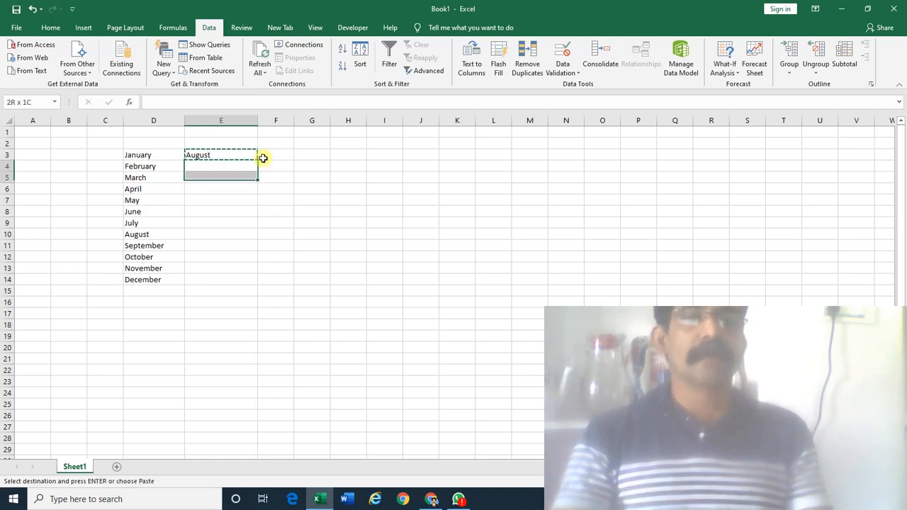
pyautogui.hotkey('shift', 'Down')
pyautogui.hotkey('shift', 'Down')
pyautogui.hotkey('shift', 'Down')
pyautogui.hotkey('shift', 'Down')
pyautogui.hotkey('shift', 'Down')
pyautogui.hotkey('shift', 'Down')
pyautogui.hotkey('shift', 'Down')
pyautogui.hotkey('shift', 'Down')
pyautogui.hotkey('shift', 'Down')
pyautogui.hotkey('shift', 'Down')
pyautogui.hotkey('shift', 'Down')
pyautogui.hotkey('shift', 'Down')
pyautogui.hotkey('shift', 'Down')
pyautogui.hotkey('shift', 'Down')
pyautogui.hotkey('shift', 'Down')
pyautogui.hotkey('shift', 'Down')
pyautogui.hotkey('shift', 'Down')
pyautogui.hotkey('shift', 'Down')
pyautogui.hotkey('shift', 'Down')
pyautogui.press('Return')
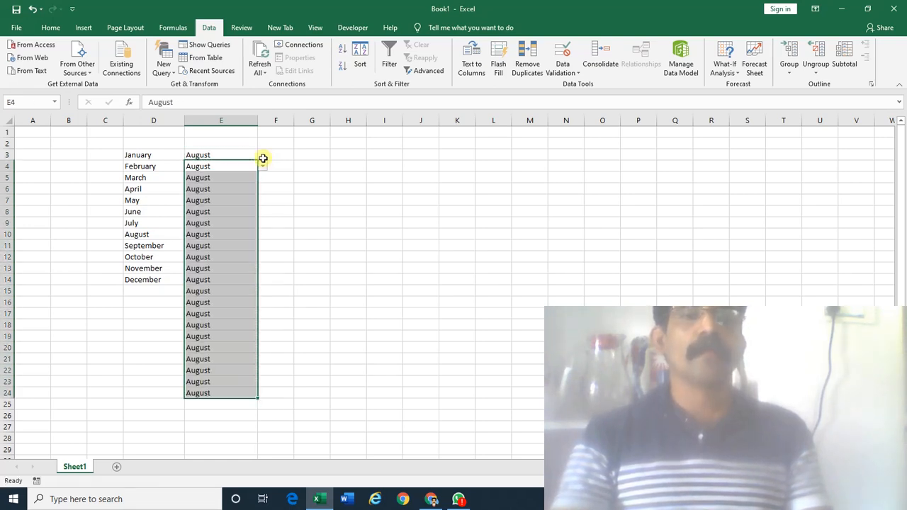
# Clear the month entries from E3:E24 while keeping the drop-down validation.
pyautogui.press('Up')
pyautogui.hotkey('ctrl', 'shift', 'Down')
pyautogui.press('Delete')
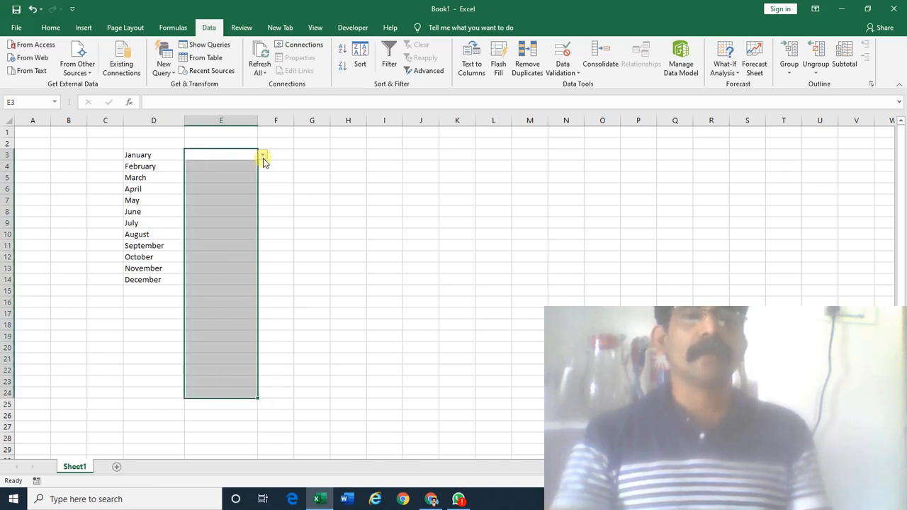
pyautogui.press('Right')
pyautogui.press('Right')
pyautogui.press('Right')
pyautogui.press('Right')
pyautogui.press('Right')
pyautogui.press('Down')
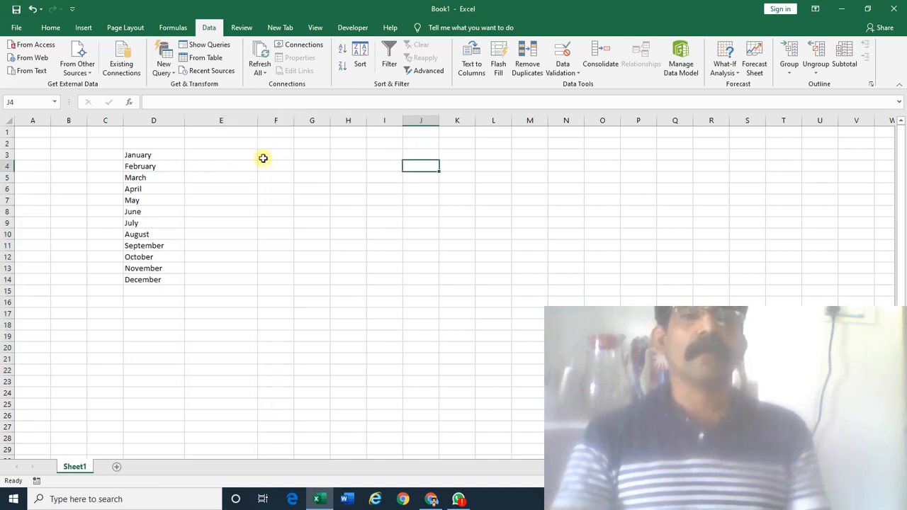
# Set cell E3 to March by choosing it from the in-cell list.
pyautogui.press('Left')
pyautogui.press('Left')
pyautogui.press('Left')
pyautogui.press('Left')
pyautogui.press('Left')
pyautogui.press('Up')
pyautogui.click(262, 157)
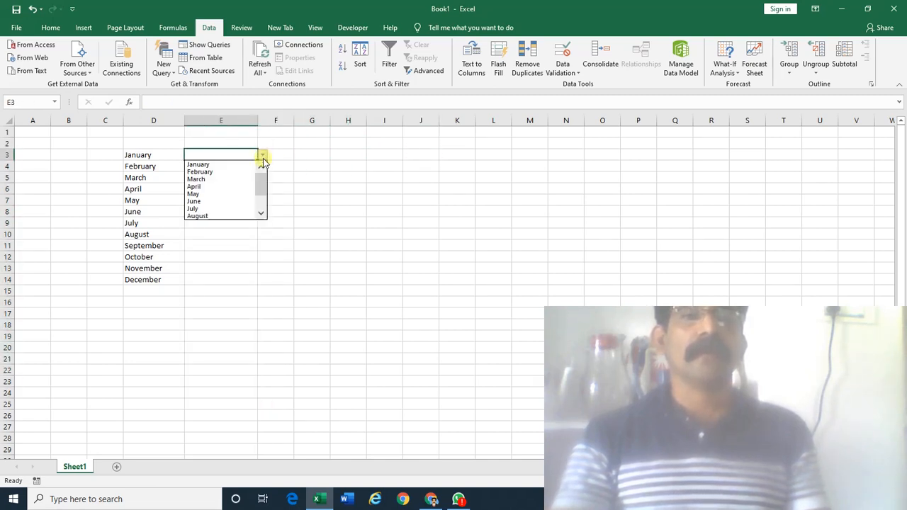
pyautogui.press('Down')
pyautogui.press('Down')
pyautogui.press('Down')
pyautogui.press('Return')
# Set cell E14 to May by choosing it from the in-cell list.
pyautogui.press('Down')
pyautogui.press('Down')
pyautogui.press('Down')
pyautogui.press('Down')
pyautogui.press('Down')
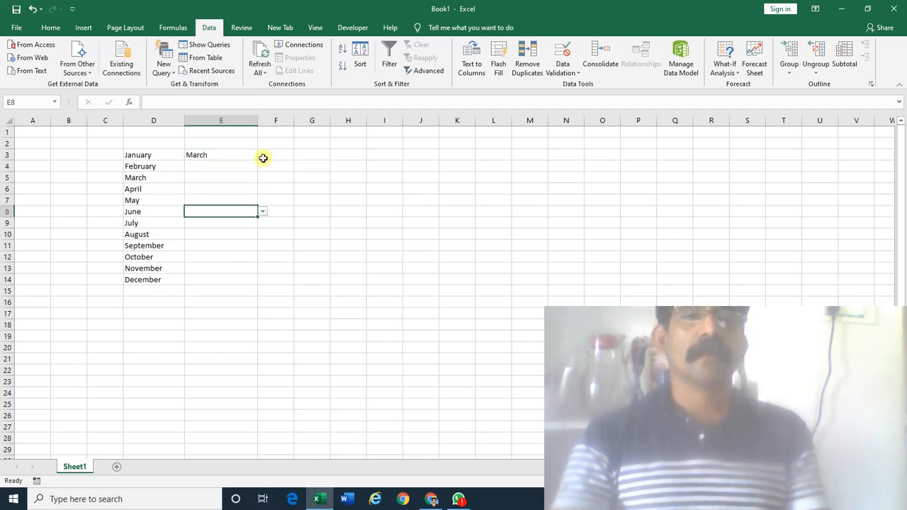
pyautogui.press('Down')
pyautogui.press('Down')
pyautogui.press('Down')
pyautogui.press('Down')
pyautogui.press('Down')
pyautogui.press('Down')
pyautogui.hotkey('alt', 'Down')
pyautogui.press('Down')
pyautogui.press('Down')
pyautogui.press('Down')
pyautogui.press('Down')
pyautogui.press('Down')
pyautogui.press('Down')
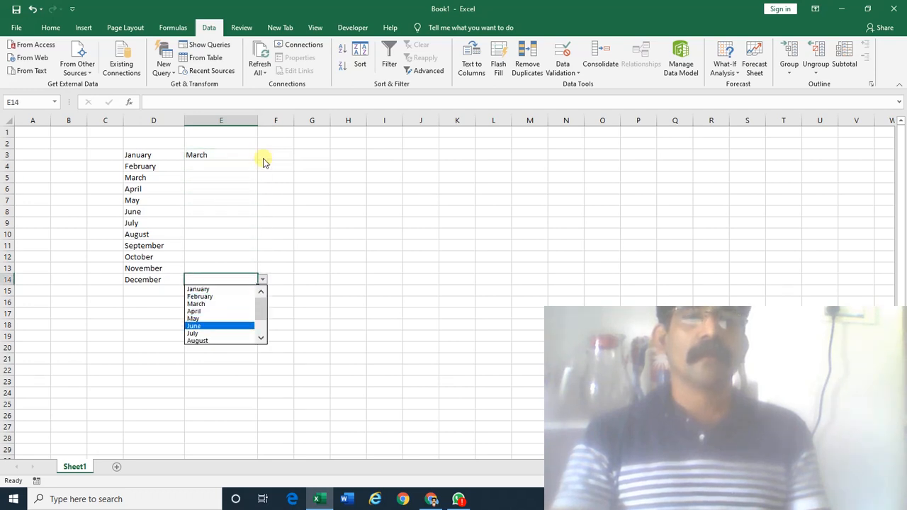
pyautogui.press('Up')
pyautogui.press('Return')
# Set cell E18 to June by choosing it from the in-cell list.
pyautogui.press('Down')
pyautogui.press('Down')
pyautogui.press('Down')
pyautogui.press('Down')
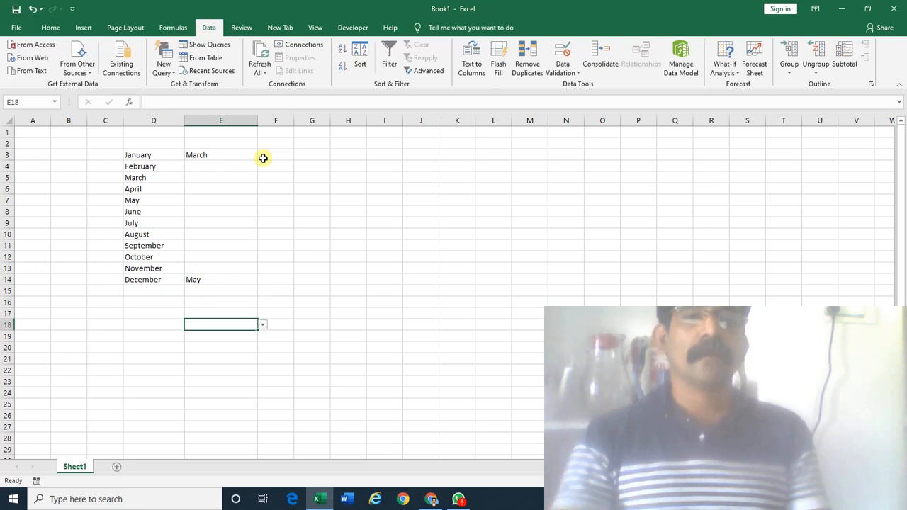
pyautogui.hotkey('alt', 'Down')
pyautogui.press('Down')
pyautogui.press('Down')
pyautogui.press('Down')
pyautogui.press('Down')
pyautogui.press('Down')
pyautogui.press('Down')
pyautogui.press('Return')
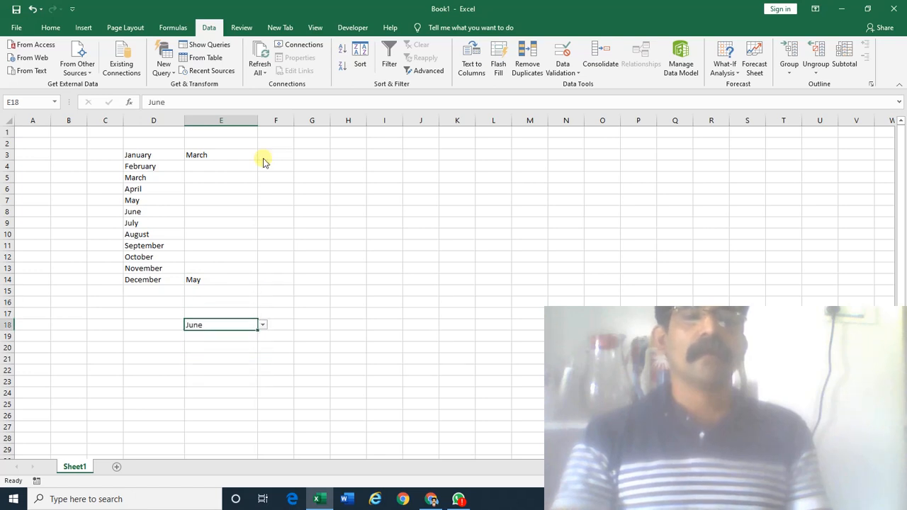
# Enter the month manually as lowercase may in validated cell E5.
pyautogui.press('Up')
pyautogui.press('Up')
pyautogui.press('Up')
pyautogui.press('Up')
pyautogui.press('Up')
pyautogui.press('Up')
pyautogui.press('Up')
pyautogui.press('Up')
pyautogui.press('Up')
pyautogui.press('Up')
pyautogui.press('Up')
pyautogui.press('Up')
pyautogui.press('Up')
pyautogui.press('Up')
pyautogui.press('Up')
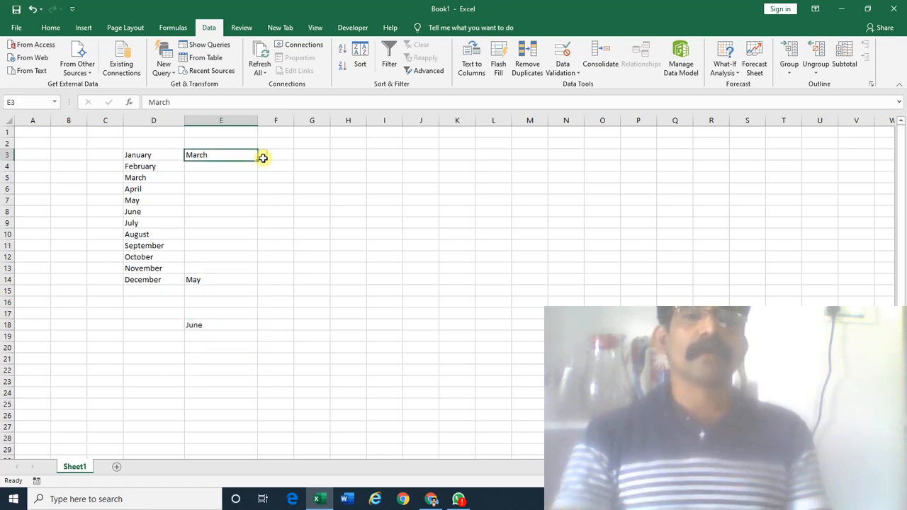
pyautogui.press('Down')
pyautogui.press('Down')
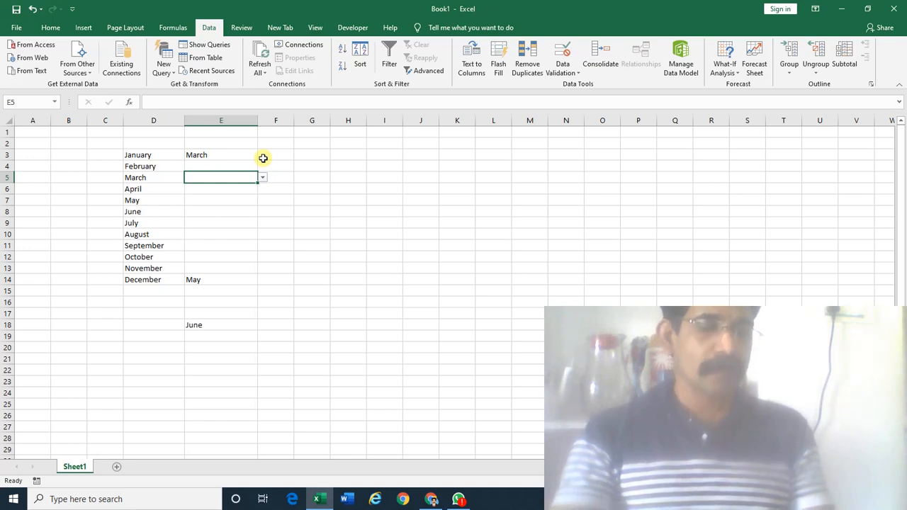
pyautogui.write('may')
pyautogui.press('Return')
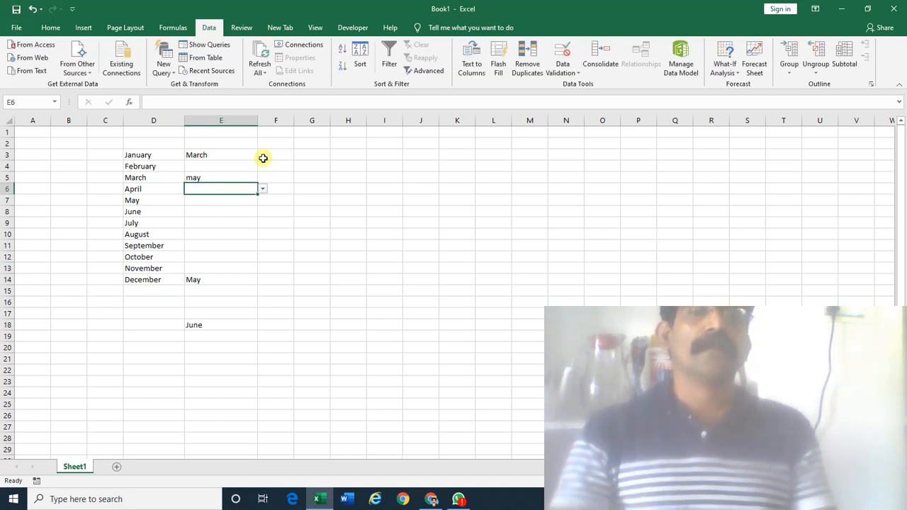
# Replace the entry in cell E5 with a manually written August.
pyautogui.press('Up')
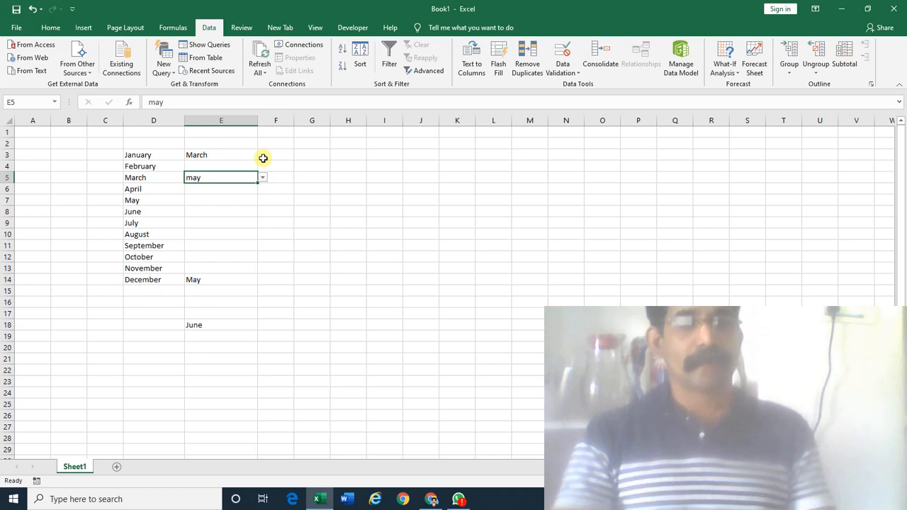
pyautogui.write('August')
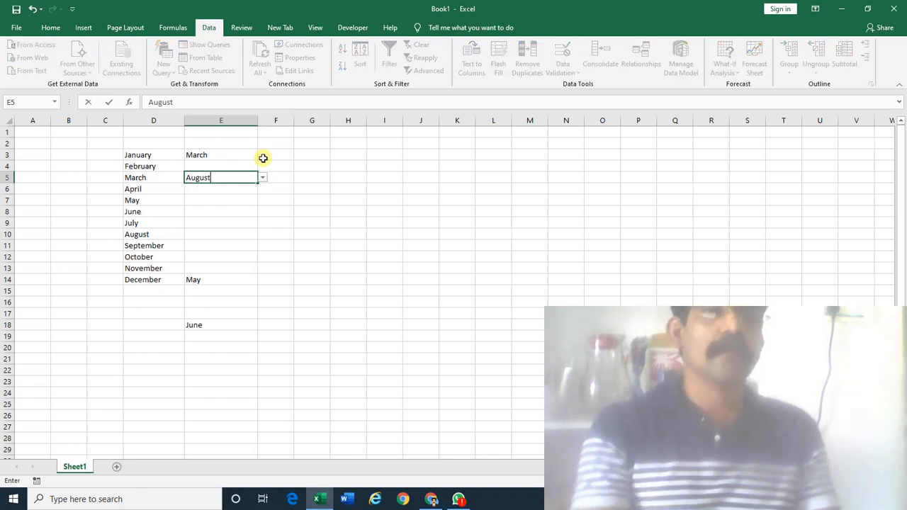
pyautogui.press('Return')
# Try to enter the misspelled month Augast in validated cell E6, and cancel the entry.
pyautogui.write('A')
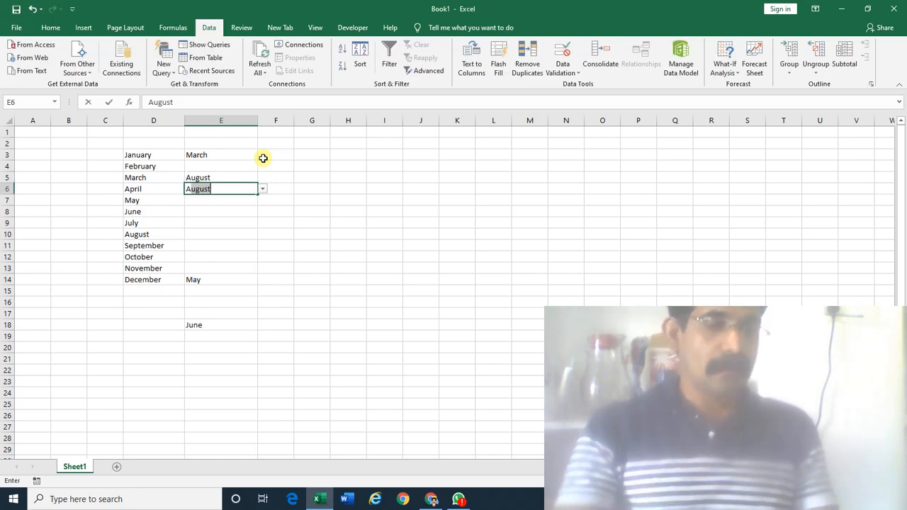
pyautogui.write('ugast')
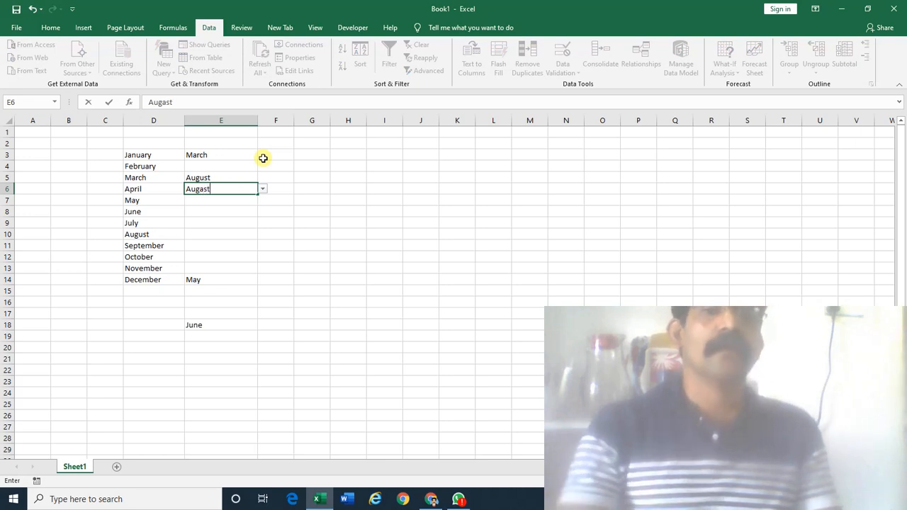
pyautogui.press('Return')
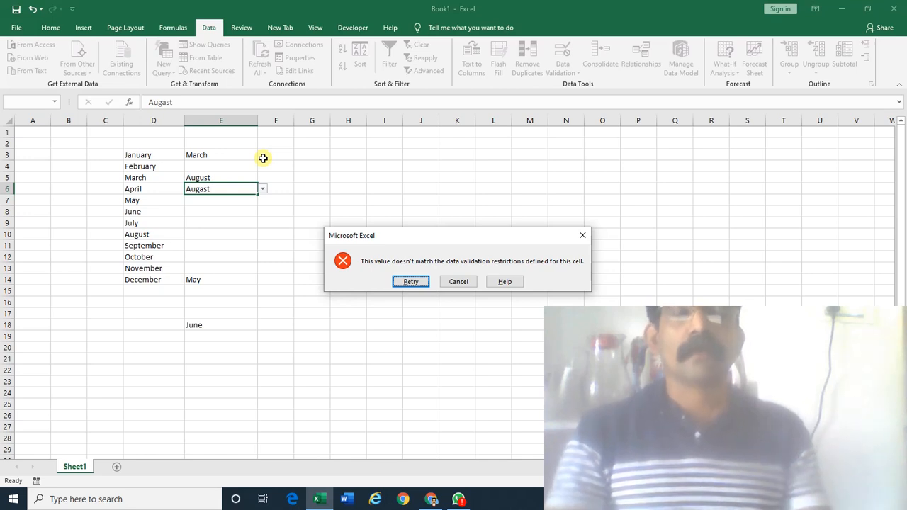
pyautogui.press('Escape')
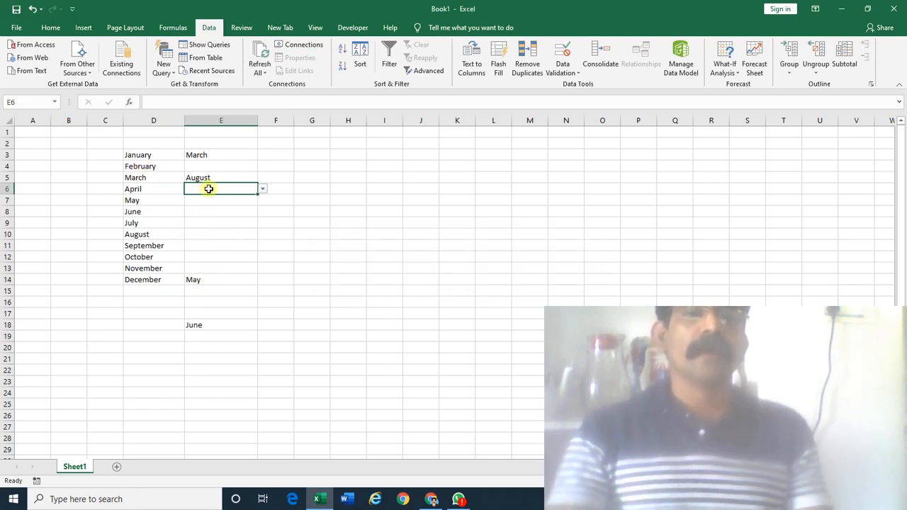
# Widen column F to about the width of the two columns F and G, and select cell F3.
pyautogui.moveTo(140, 155); pyautogui.dragTo(153, 274)
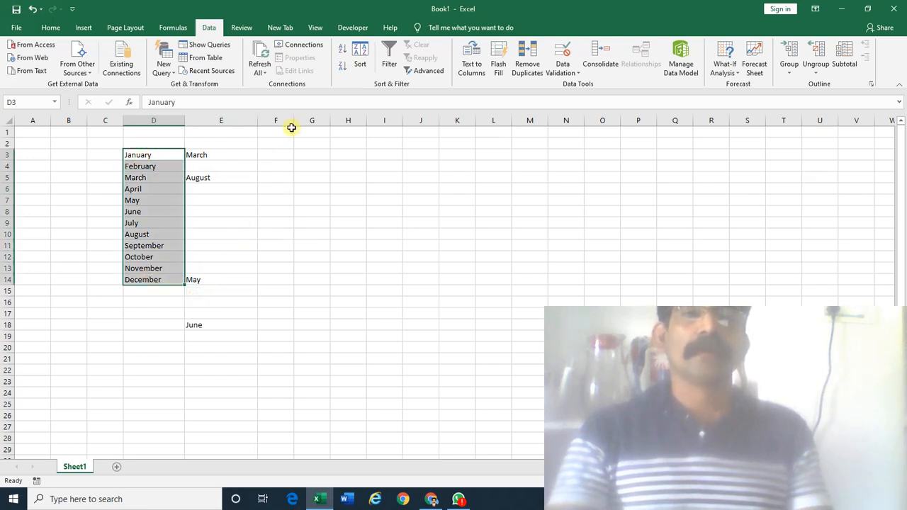
pyautogui.moveTo(294, 121); pyautogui.dragTo(361, 142)
pyautogui.click(300, 152)
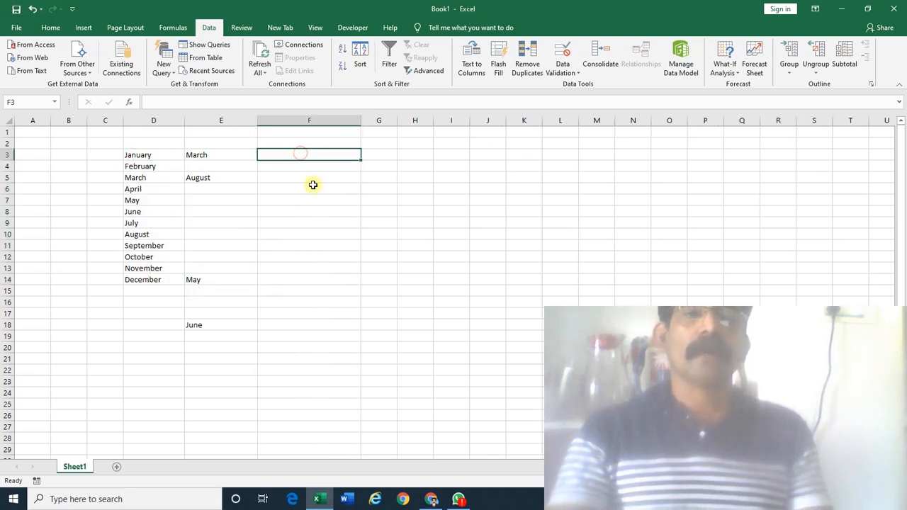
pyautogui.click(556, 73)
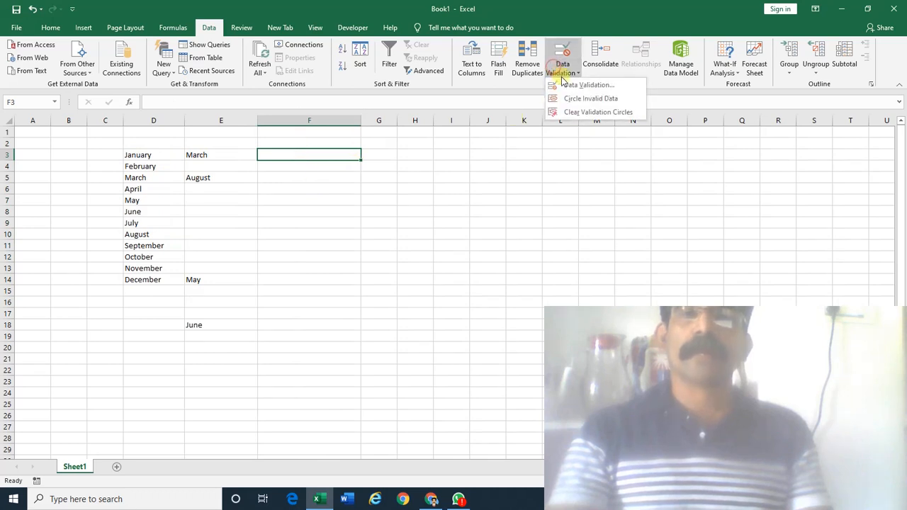
pyautogui.click(561, 85)
pyautogui.press('Escape')
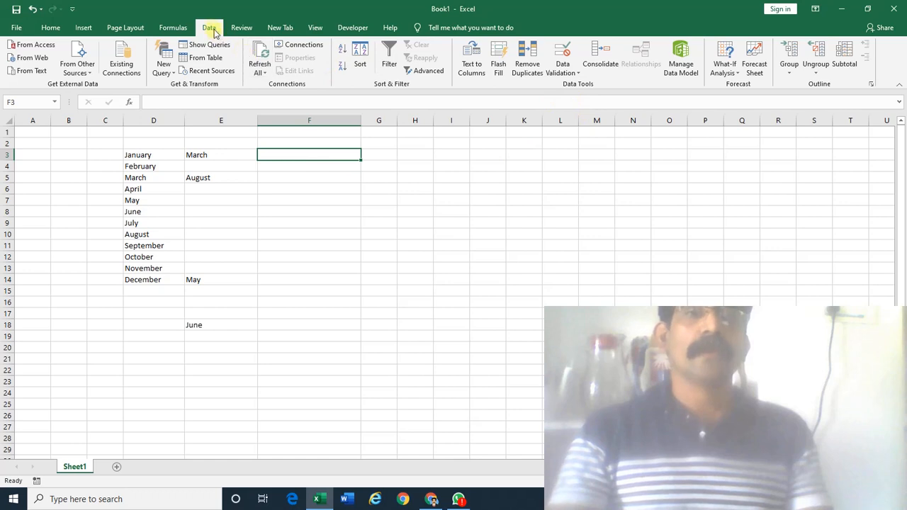
# Add list validation to cell F3 with the written items January,Feb,March,April,May,June,July,Aug,Sep,Oct,Nov,Dec as the source.
pyautogui.click(569, 78)
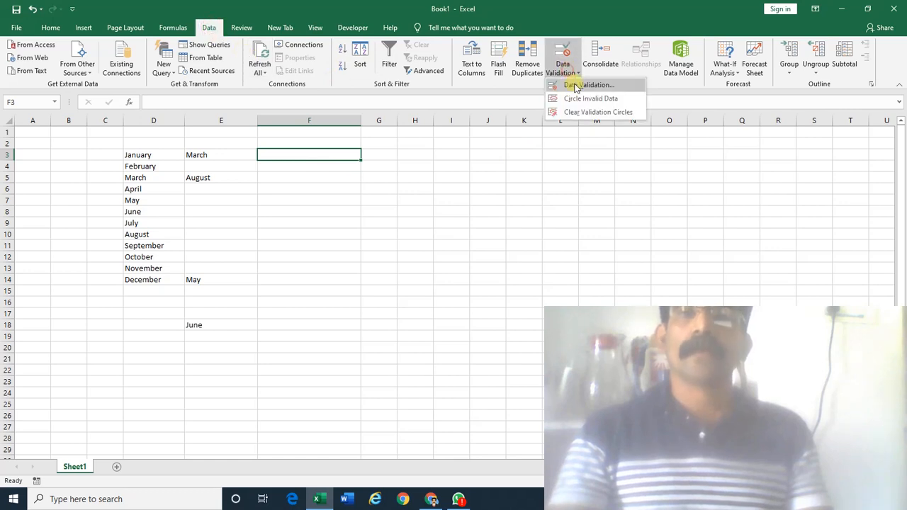
pyautogui.click(576, 86)
pyautogui.click(459, 266)
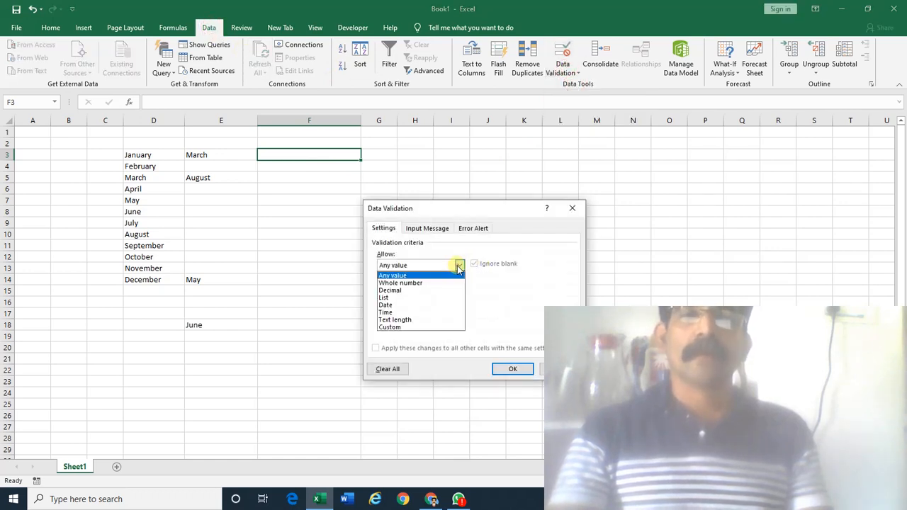
pyautogui.click(431, 297)
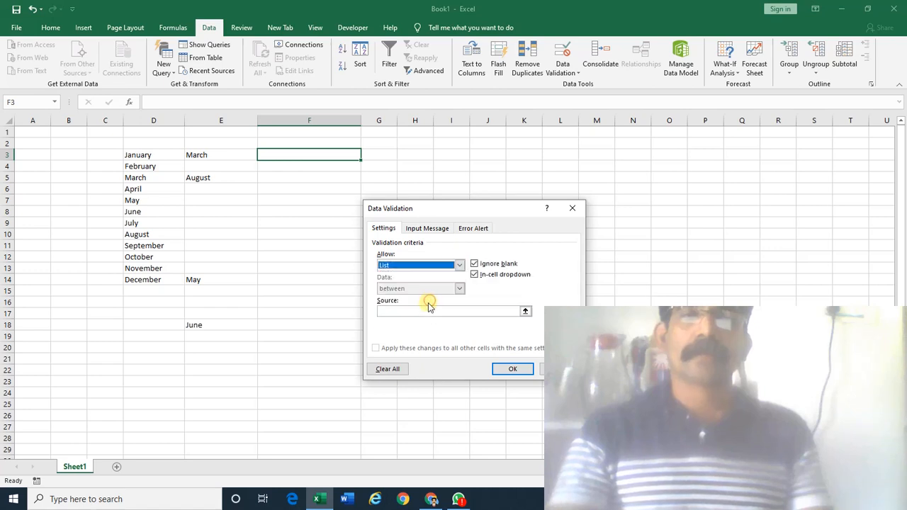
pyautogui.write('J')
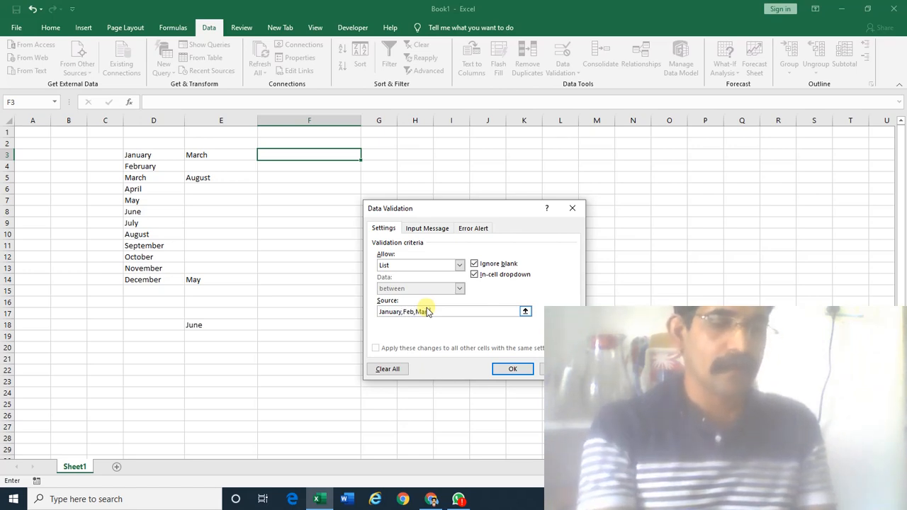
pyautogui.write('anuary,Feb,Mar')
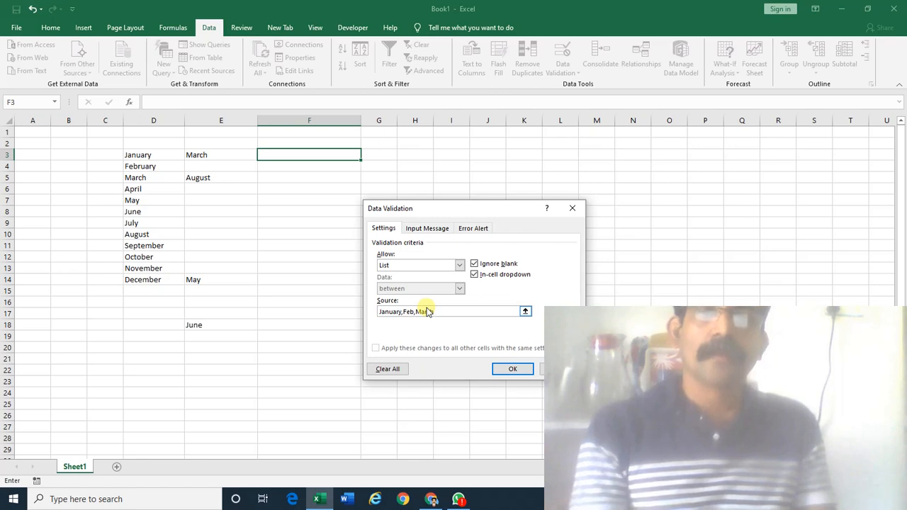
pyautogui.write('ch,April,May,June,July,Au')
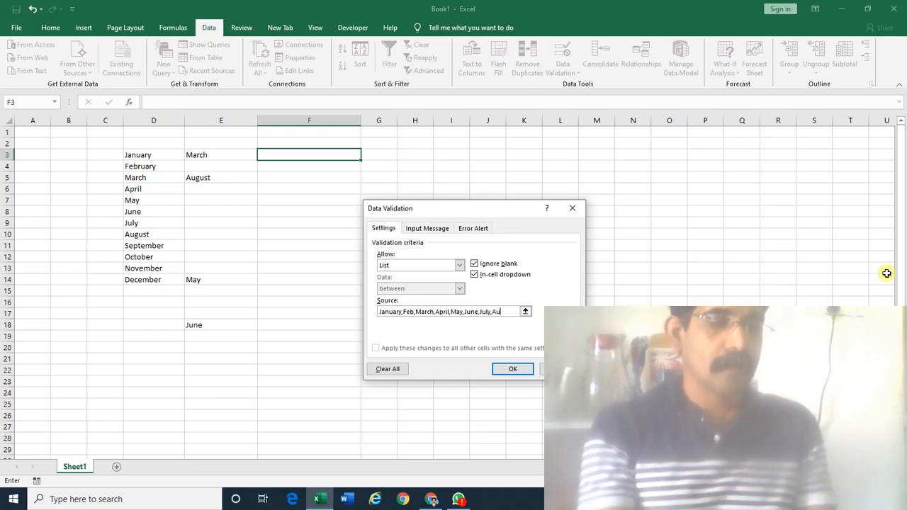
pyautogui.write('g,Sep')
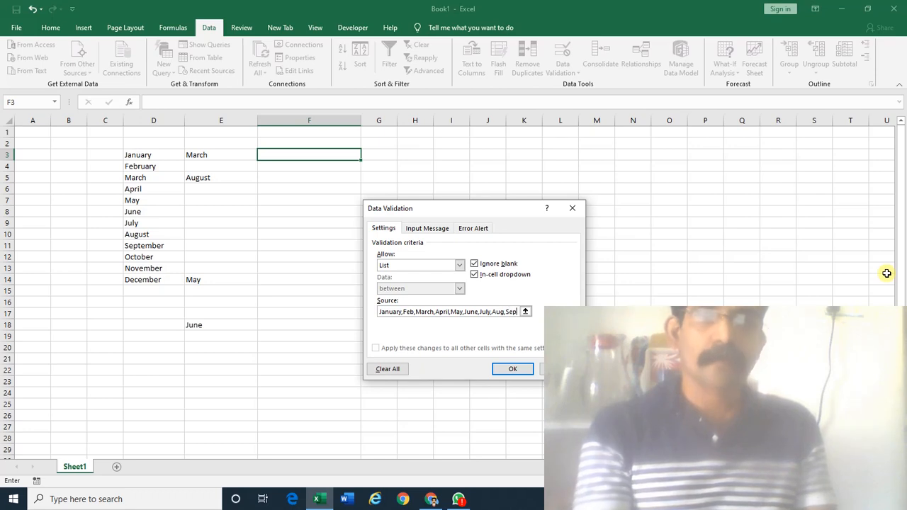
pyautogui.write(',Oct,Nov,')
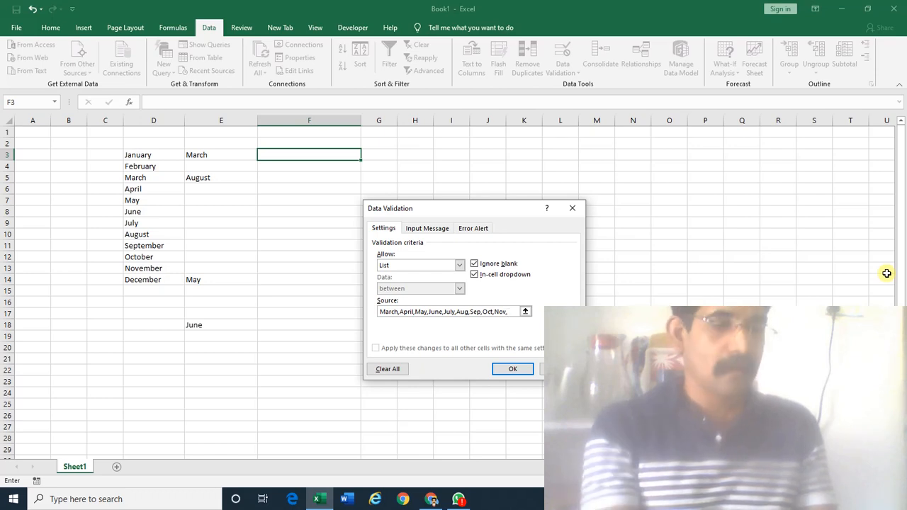
pyautogui.write('Dec')
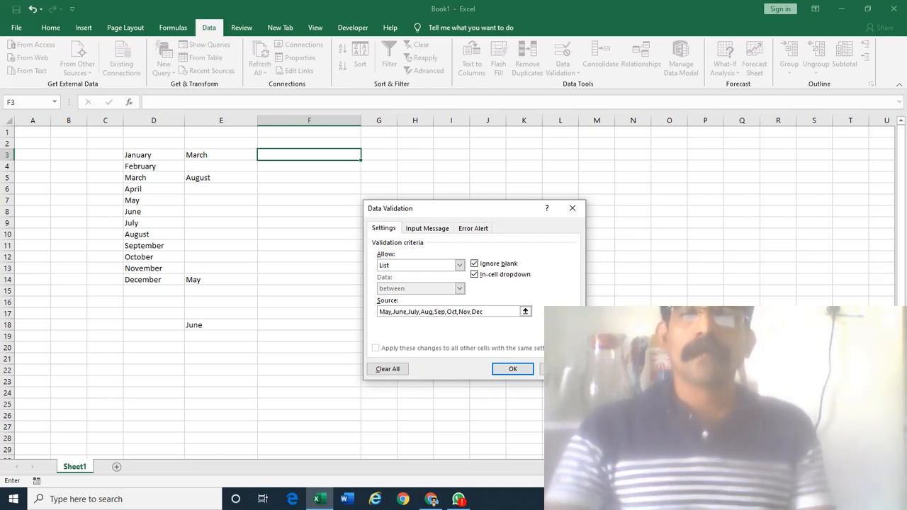
pyautogui.click(512, 369)
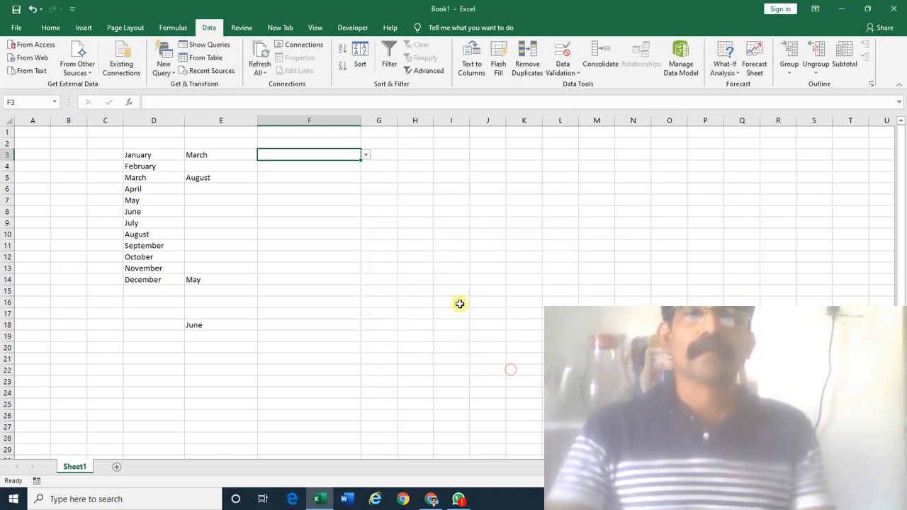
# Look through the items in cell F3's drop-down list without choosing one.
pyautogui.click(363, 154)
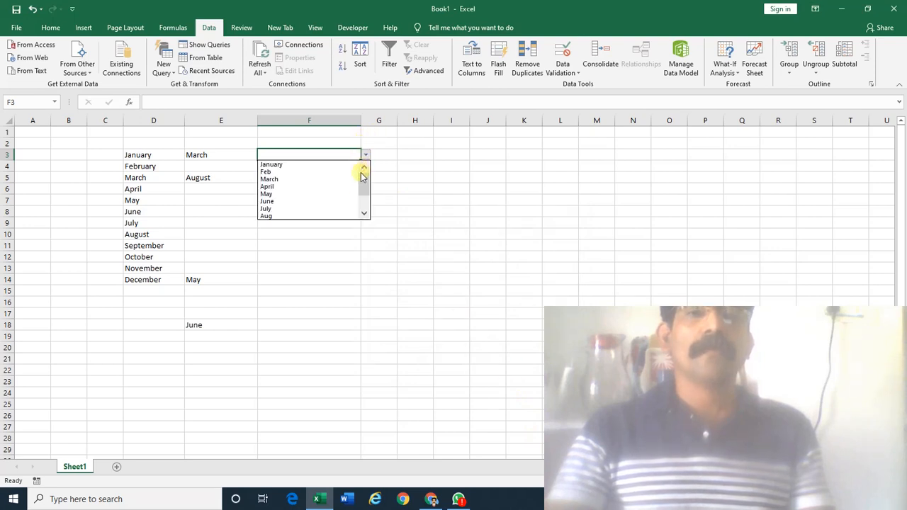
pyautogui.moveTo(358, 192); pyautogui.dragTo(365, 169)
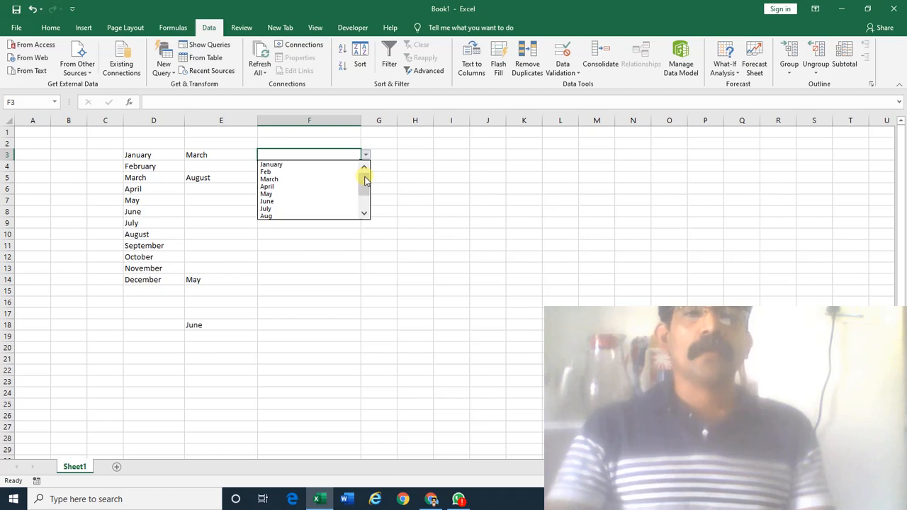
pyautogui.press('Escape')
# Review the source range in the data validation settings of cell E3.
pyautogui.click(219, 154)
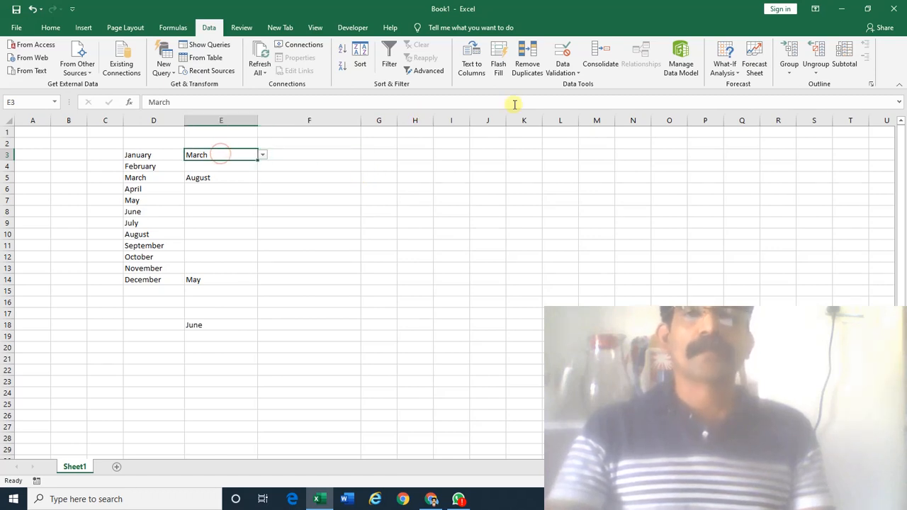
pyautogui.click(563, 69)
pyautogui.click(567, 88)
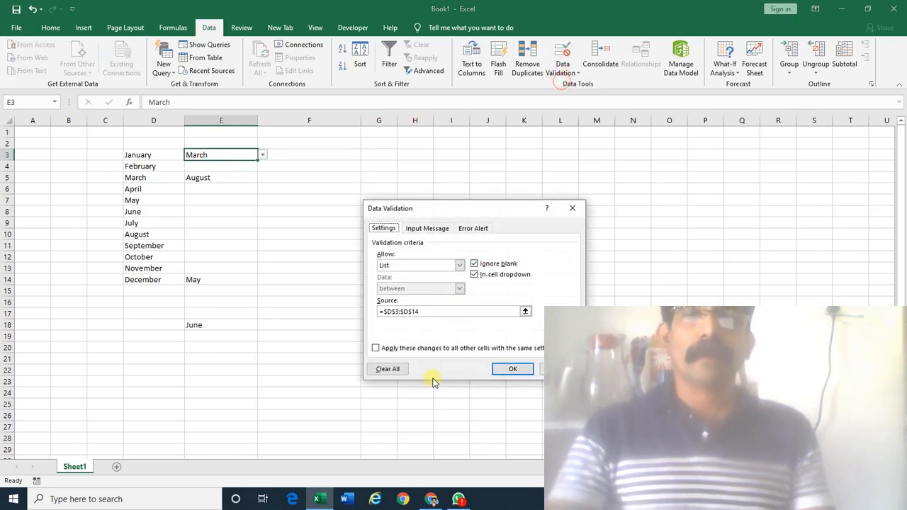
pyautogui.click(417, 312)
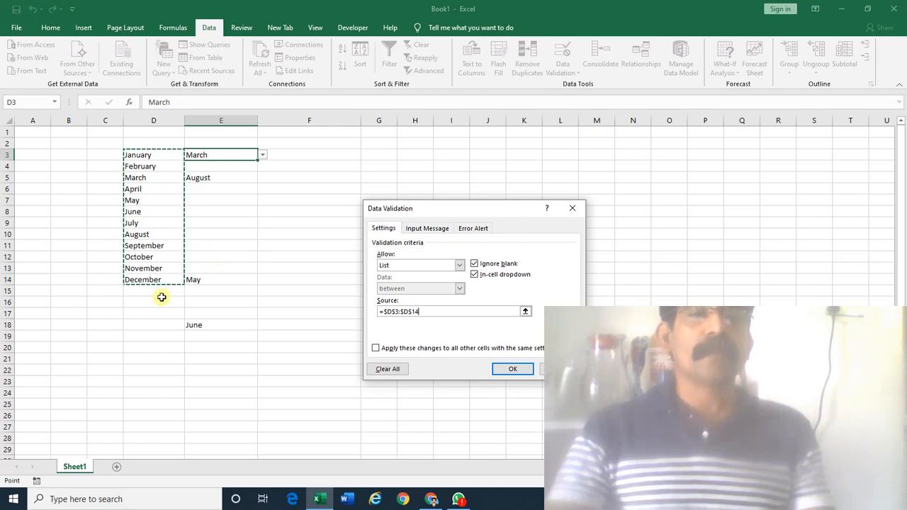
pyautogui.press('Return')
# Enter December-2 in cell D15, directly below the list of months.
pyautogui.click(159, 290)
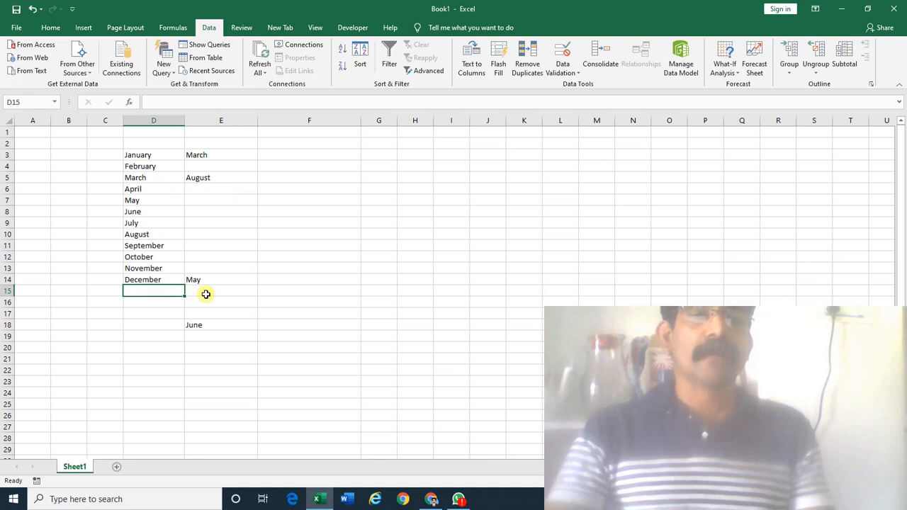
pyautogui.write('December')
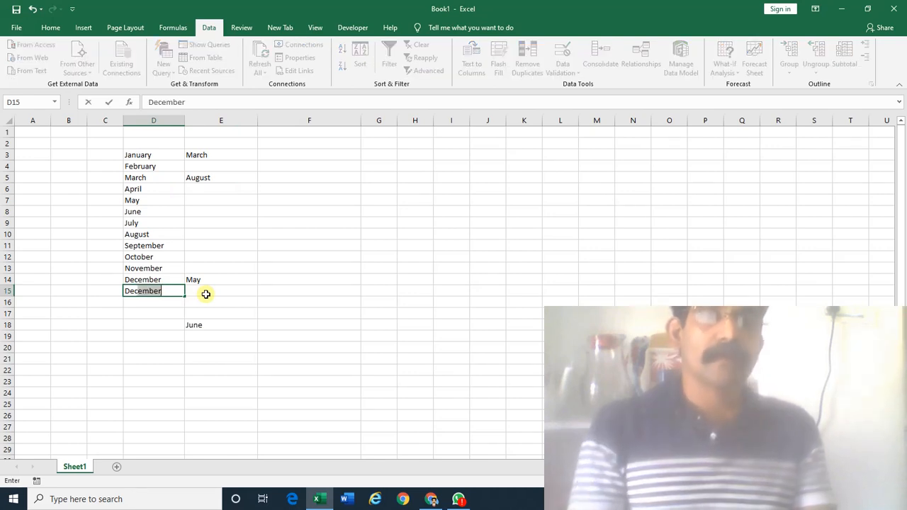
pyautogui.press('End')
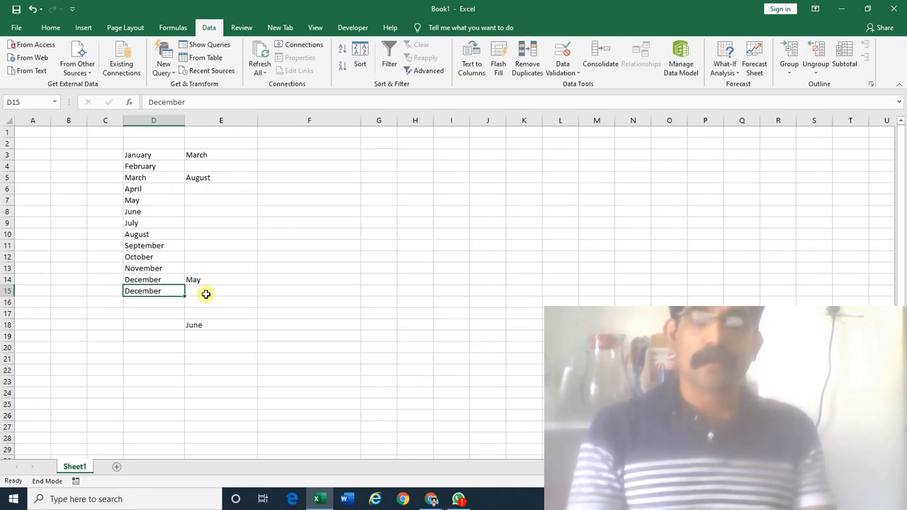
pyautogui.press('F2')
pyautogui.write('-')
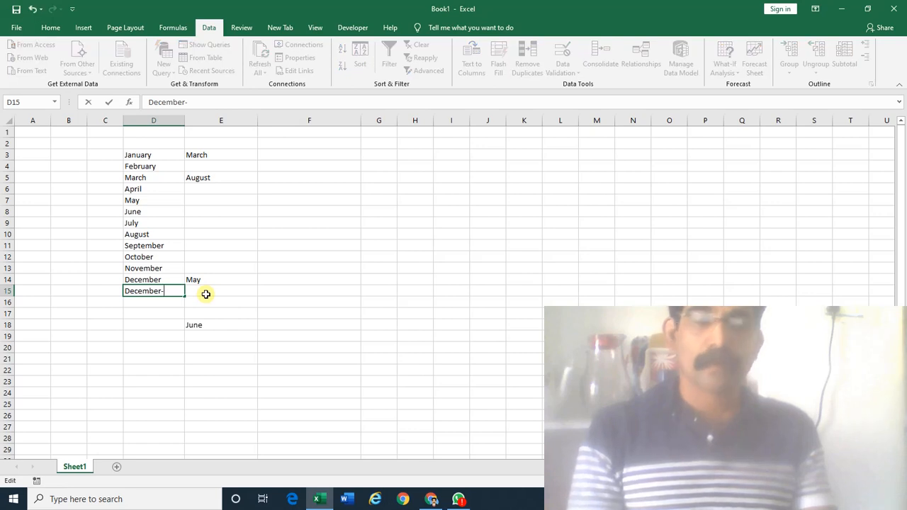
pyautogui.write('1')
pyautogui.press('BackSpace')
pyautogui.press('BackSpace')
pyautogui.write('-2')
pyautogui.press('Return')
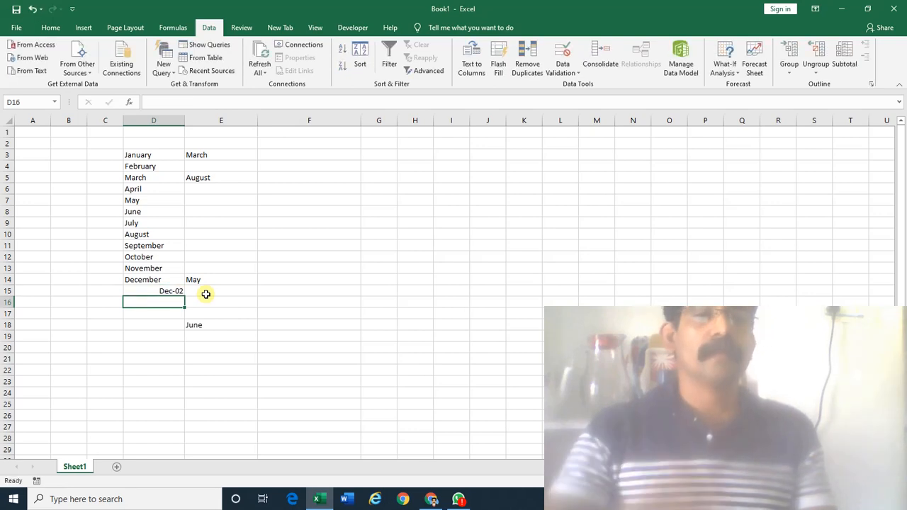
pyautogui.click(174, 291)
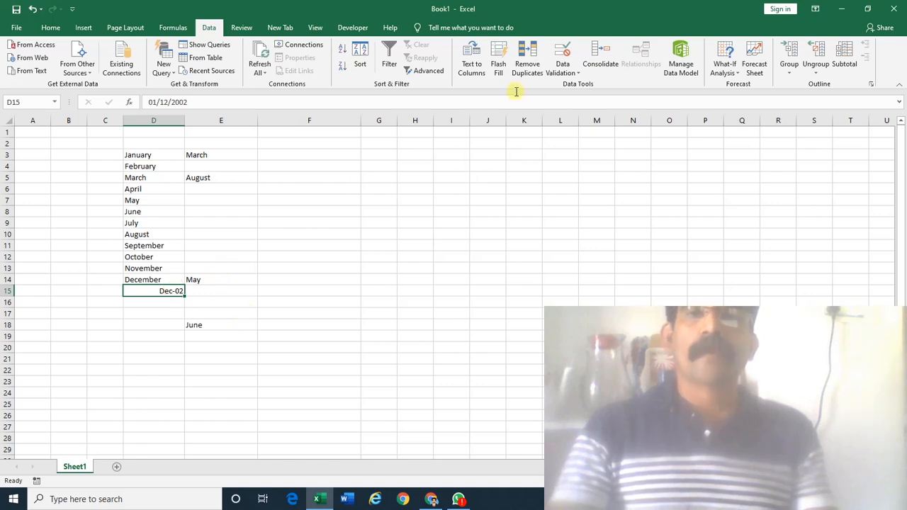
pyautogui.click(561, 70)
pyautogui.click(570, 73)
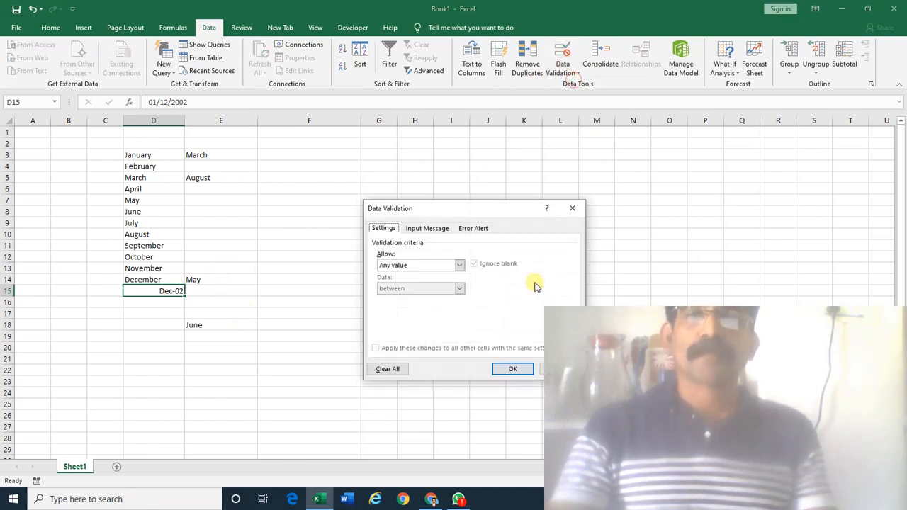
pyautogui.press('Escape')
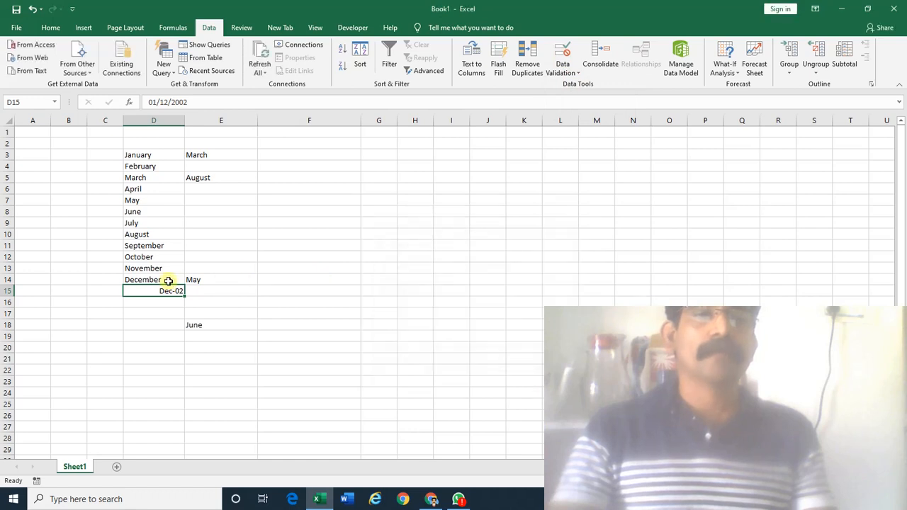
pyautogui.click(156, 279)
pyautogui.click(571, 70)
pyautogui.click(580, 91)
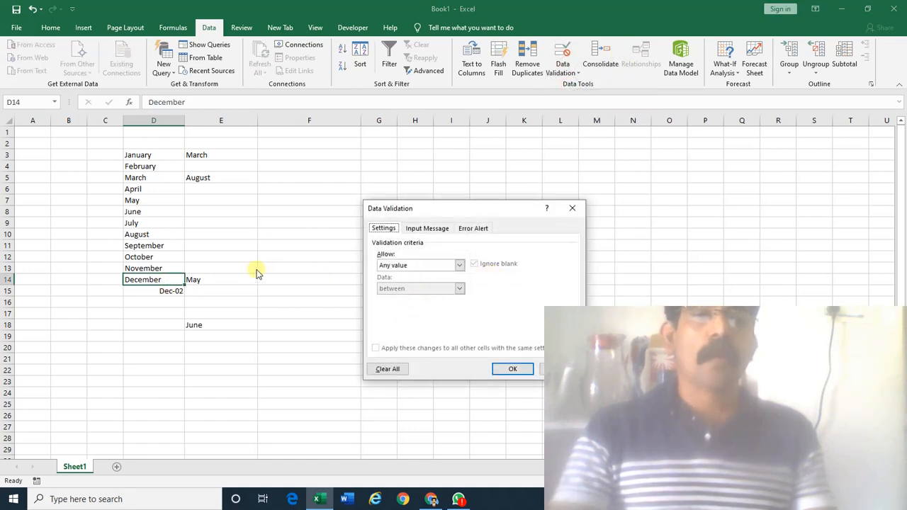
pyautogui.press('Escape')
# Extend the source range of cell E3's validation list to =$D$3:$D$15.
pyautogui.click(205, 145)
pyautogui.click(207, 153)
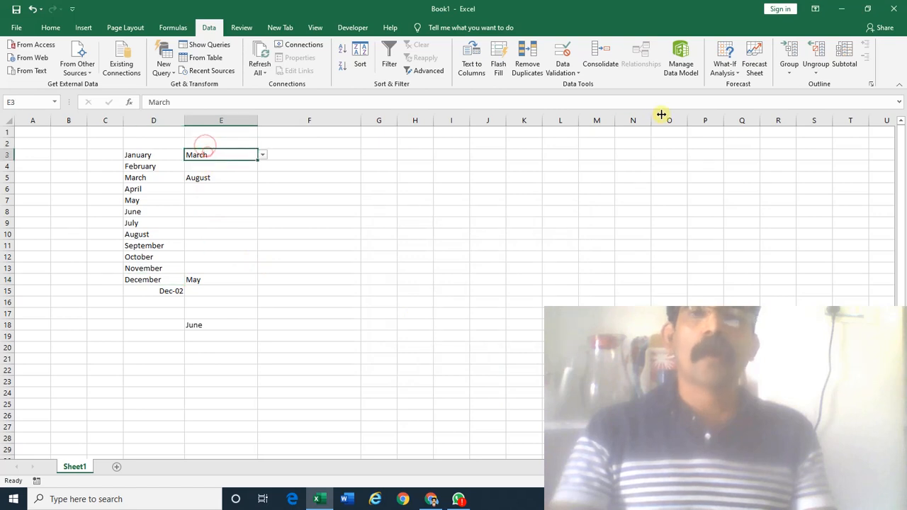
pyautogui.click(563, 61)
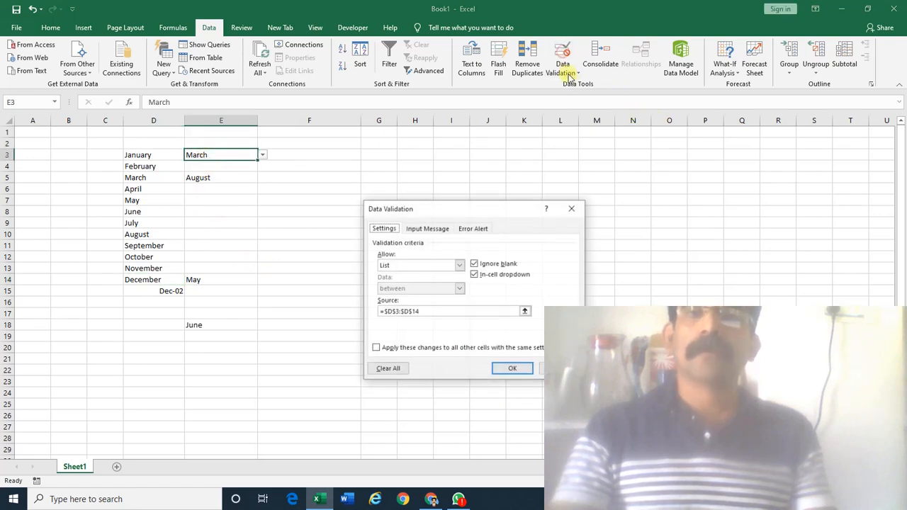
pyautogui.click(441, 312)
pyautogui.press('BackSpace')
pyautogui.write('5')
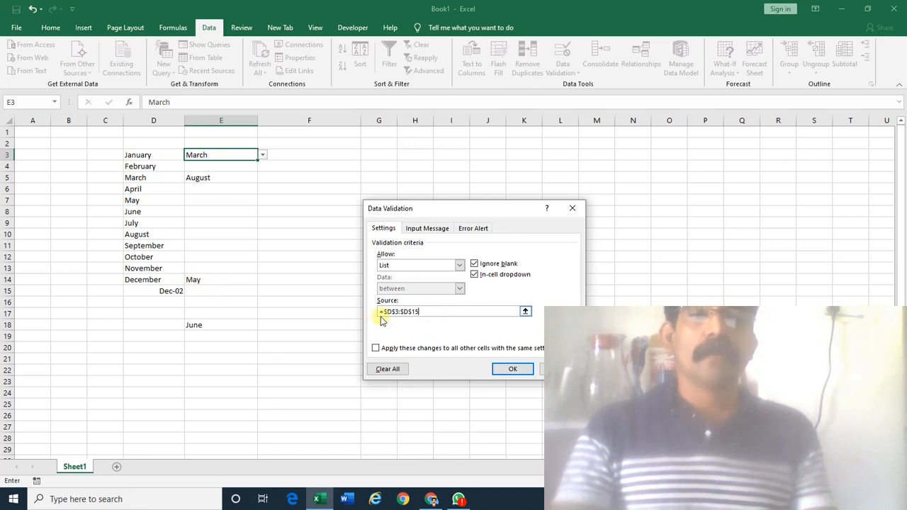
pyautogui.moveTo(434, 313); pyautogui.dragTo(368, 312)
pyautogui.press('BackSpace')
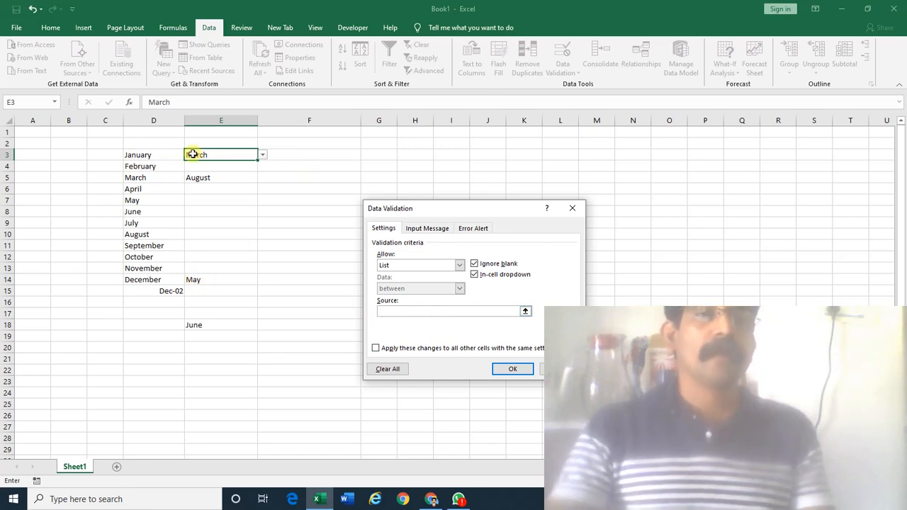
pyautogui.moveTo(135, 160); pyautogui.dragTo(138, 286)
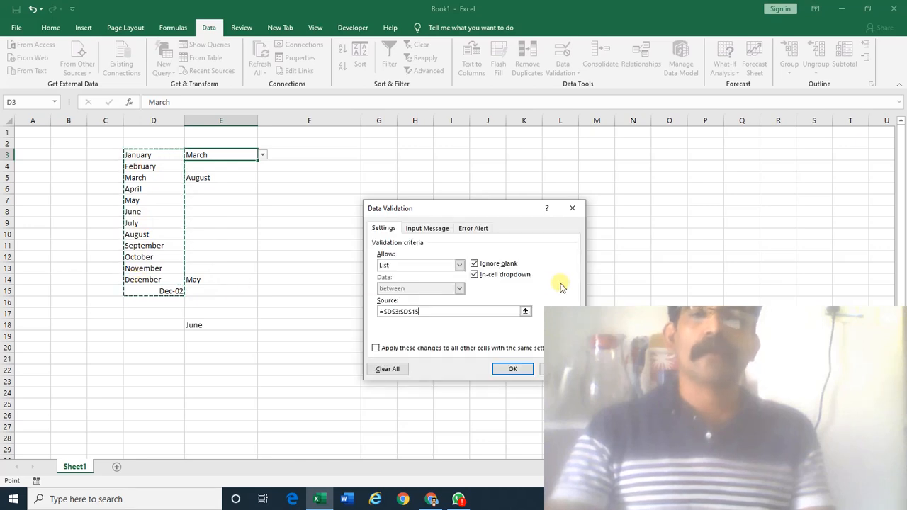
pyautogui.click(508, 369)
# Choose the added Dec-02 item from the drop-down list in cell E3.
pyautogui.click(262, 155)
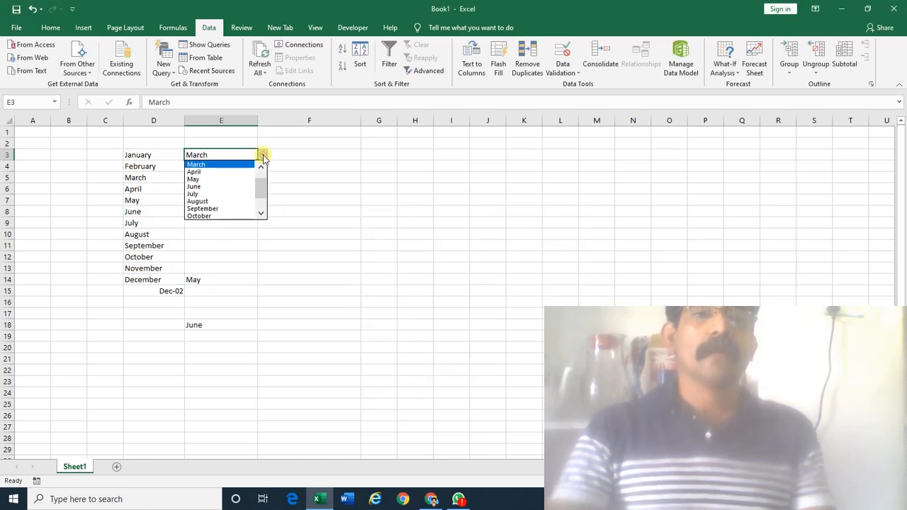
pyautogui.scroll(-2, 255, 188)
pyautogui.click(218, 214)
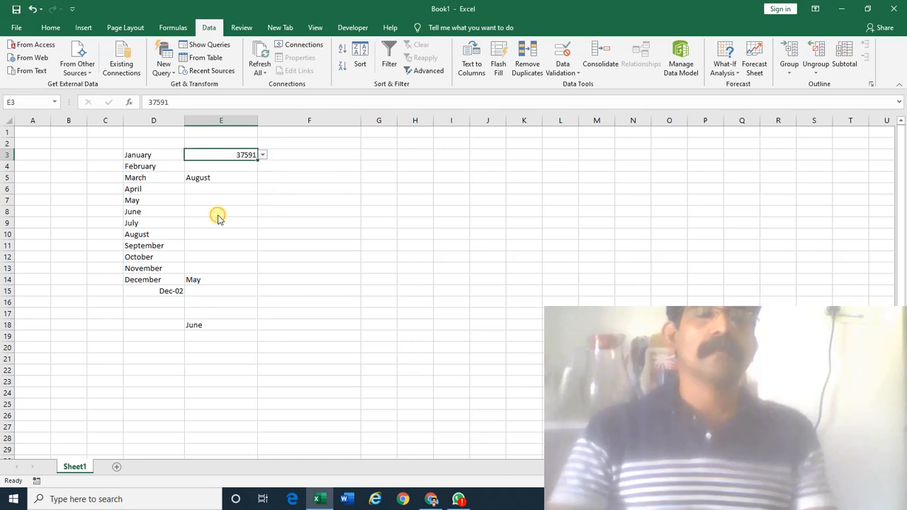
pyautogui.click(262, 155)
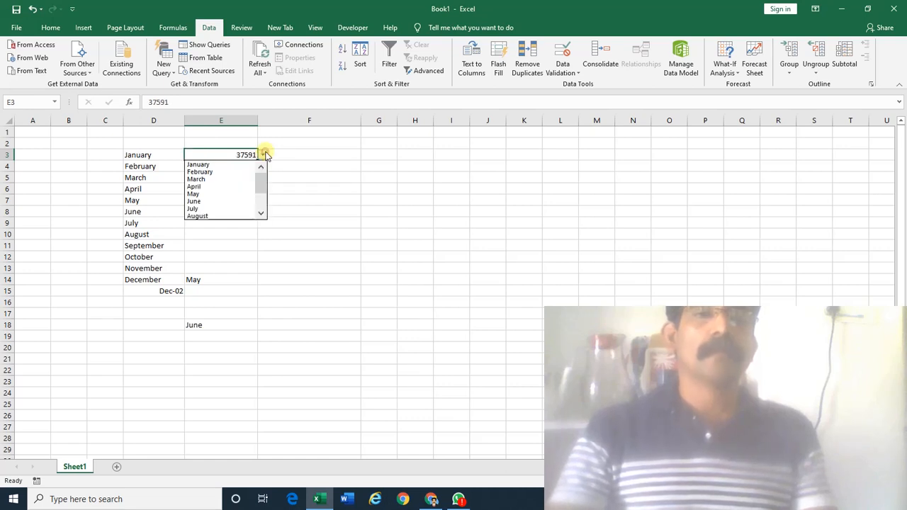
pyautogui.moveTo(263, 183); pyautogui.dragTo(259, 202)
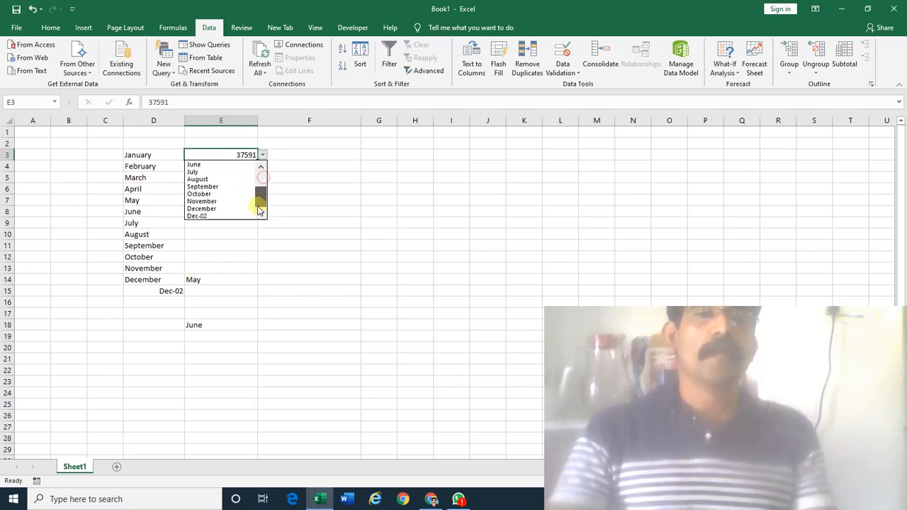
pyautogui.click(219, 210)
# Add a period to the end of the date in cell D15, making the entry 01/12/2002., and select cell D14.
pyautogui.click(161, 290)
pyautogui.press('F2')
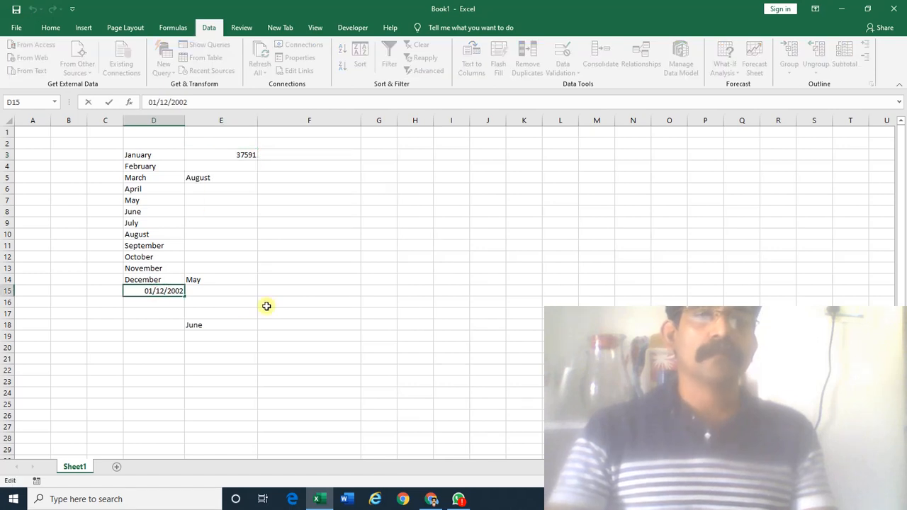
pyautogui.write('.')
pyautogui.press('Return')
pyautogui.press('Up')
pyautogui.press('Up')
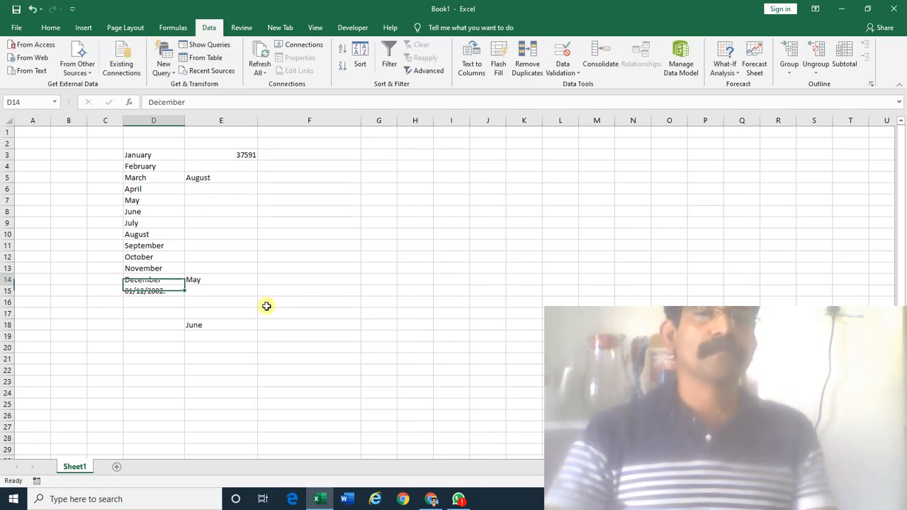
# Replace the entry in cell D15 with December,2, based on a copy of the December entry above it.
pyautogui.press('Down')
pyautogui.hotkey('ctrl', 'd')
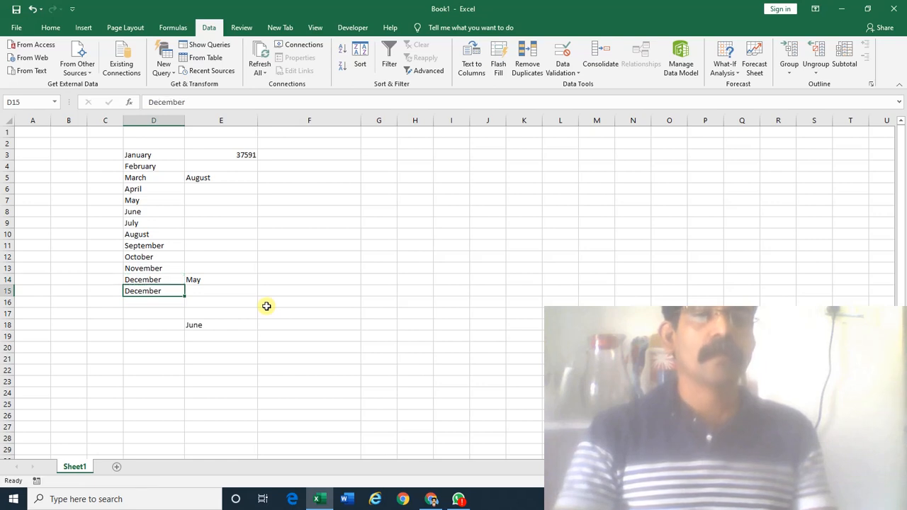
pyautogui.press('F2')
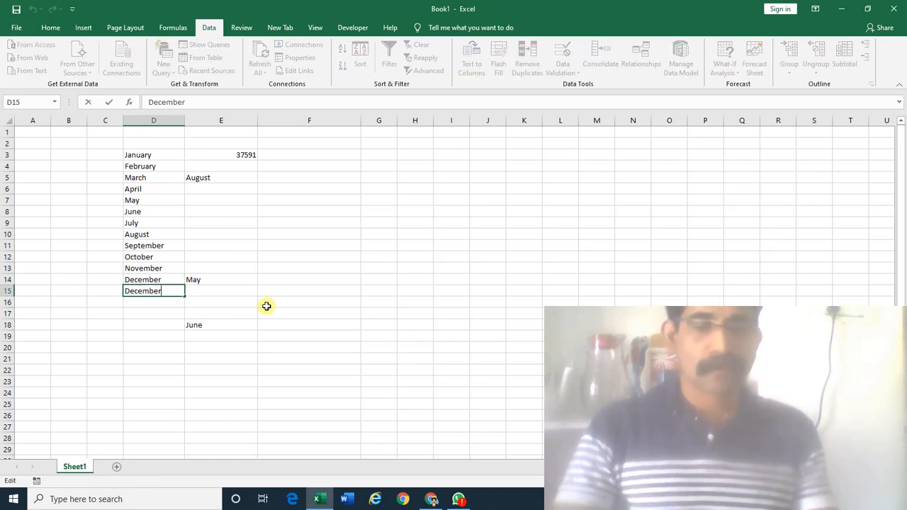
pyautogui.write(',2')
pyautogui.press('Return')
pyautogui.press('Up')
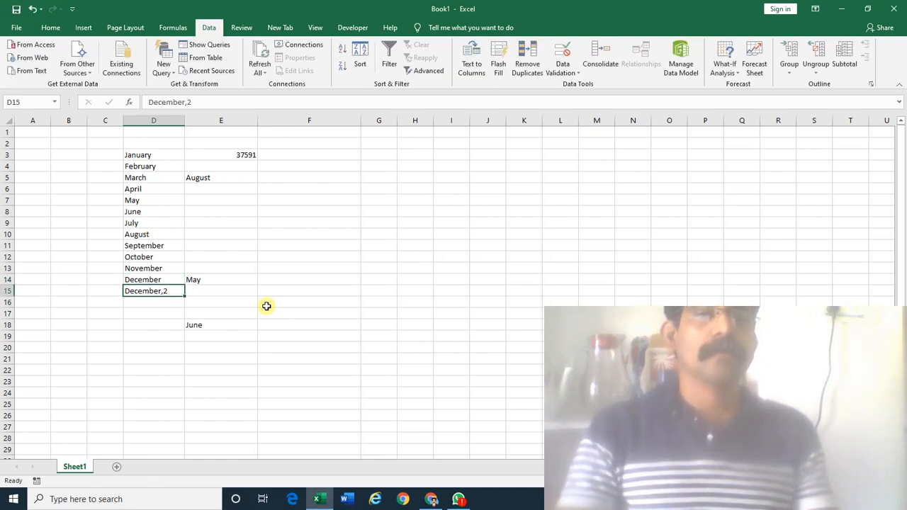
# Choose the December,2 item from the drop-down list in cell E3.
pyautogui.click(563, 65)
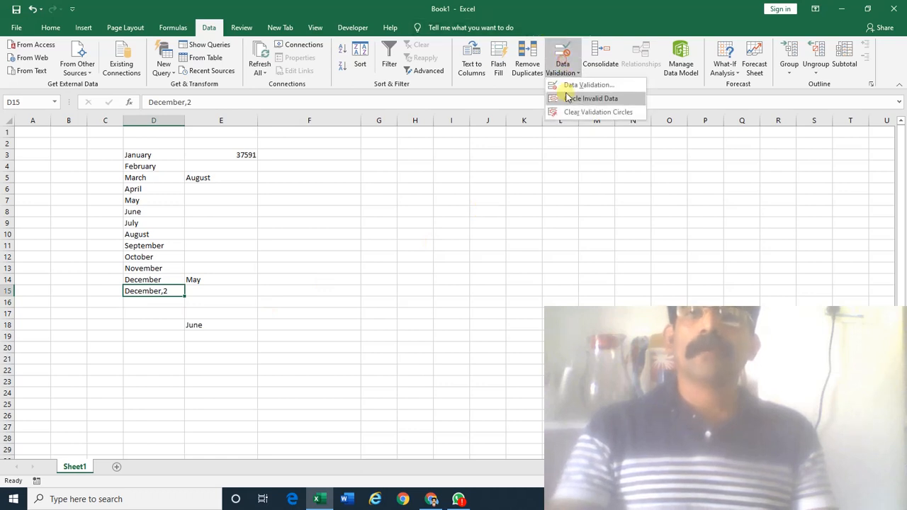
pyautogui.click(566, 99)
pyautogui.click(253, 158)
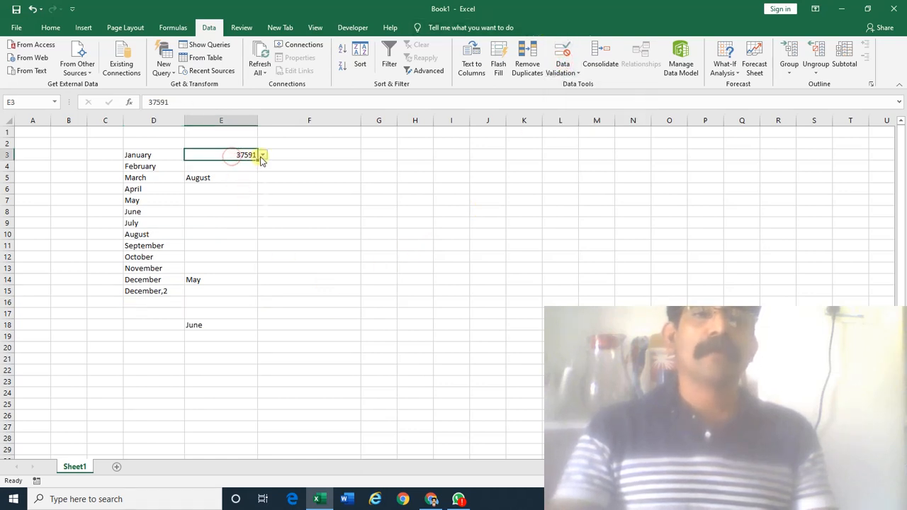
pyautogui.click(261, 156)
pyautogui.moveTo(259, 177); pyautogui.dragTo(259, 197)
pyautogui.click(205, 221)
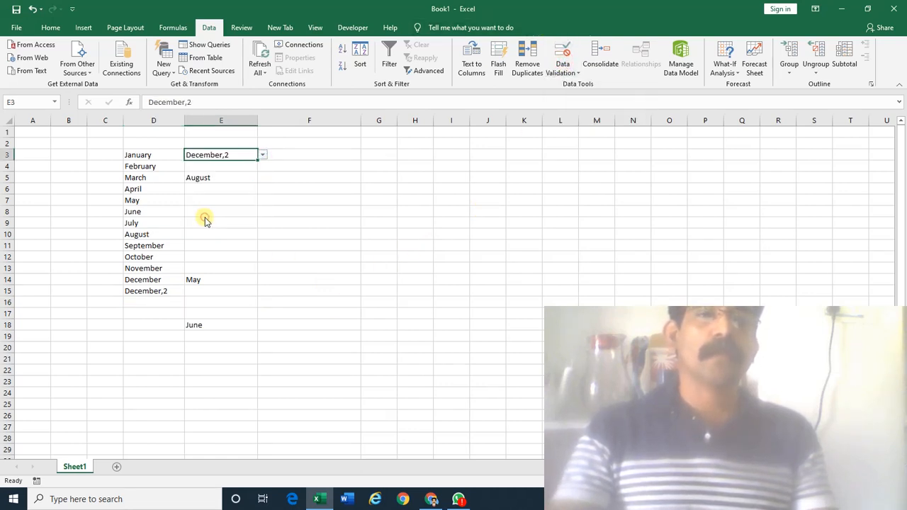
# Add Dec2 as a further item after Dec in the written source of cell F3's validation list.
pyautogui.click(292, 156)
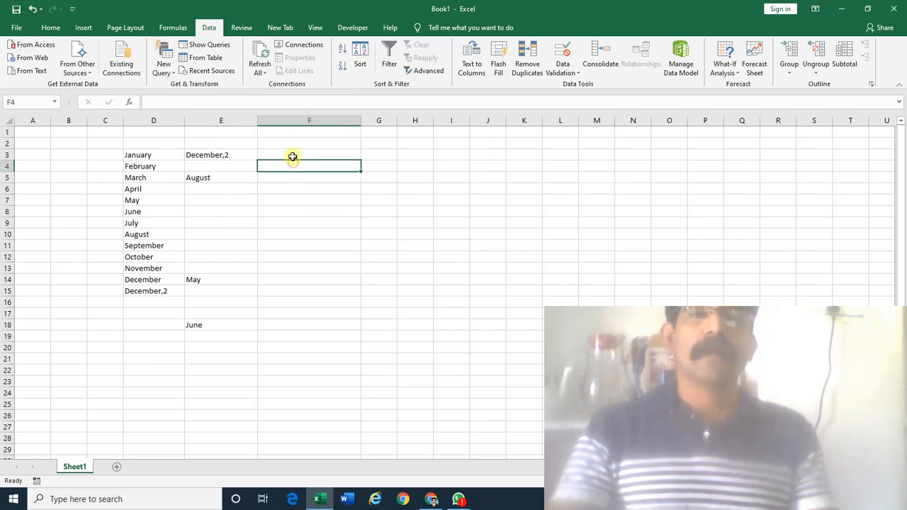
pyautogui.click(563, 71)
pyautogui.click(574, 87)
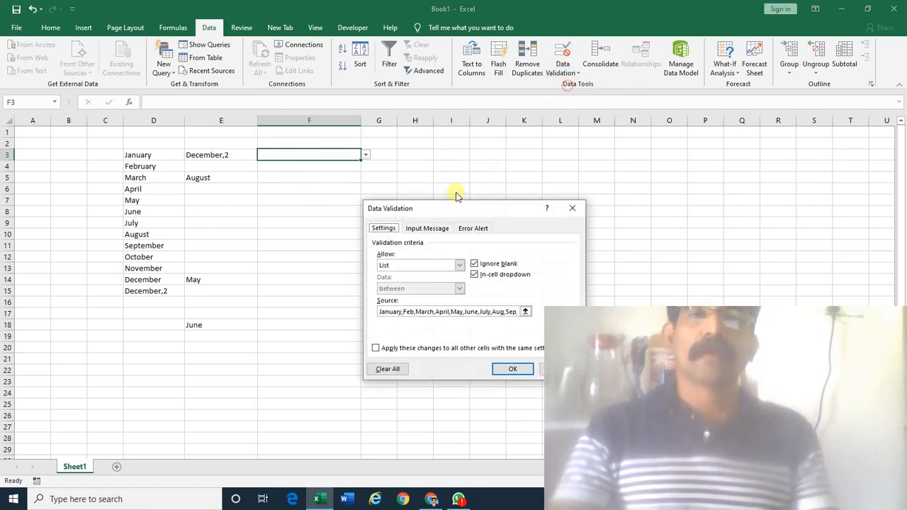
pyautogui.click(514, 313)
pyautogui.click(525, 312)
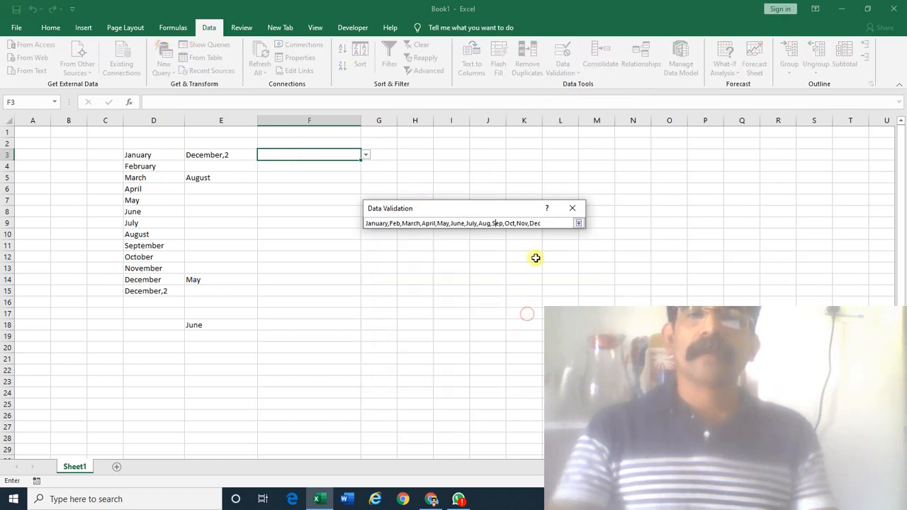
pyautogui.write(',Dec2')
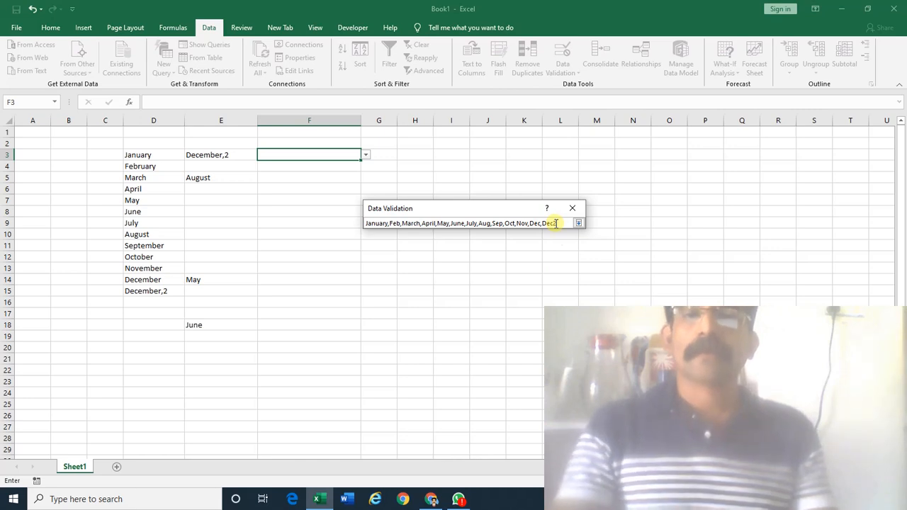
pyautogui.click(578, 224)
pyautogui.click(519, 371)
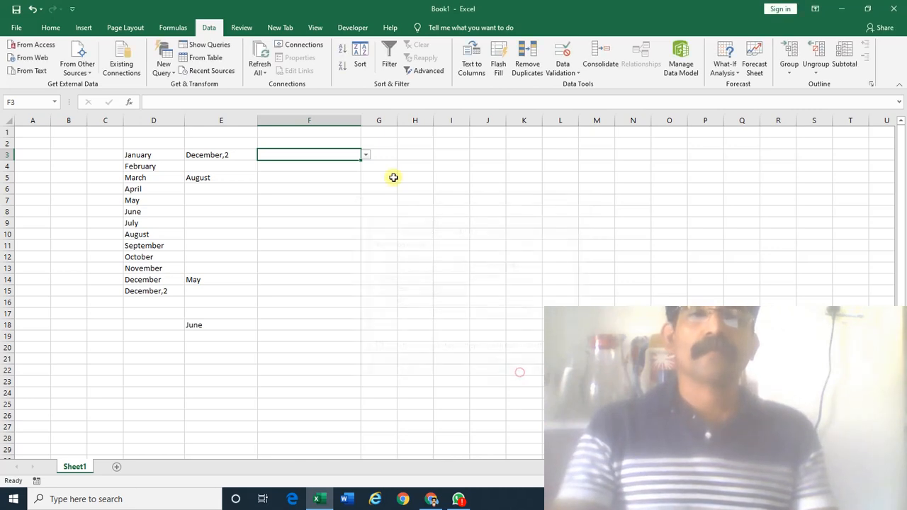
# Choose the Dec2 item from the drop-down list in cell F3.
pyautogui.click(365, 159)
pyautogui.moveTo(364, 189); pyautogui.dragTo(364, 207)
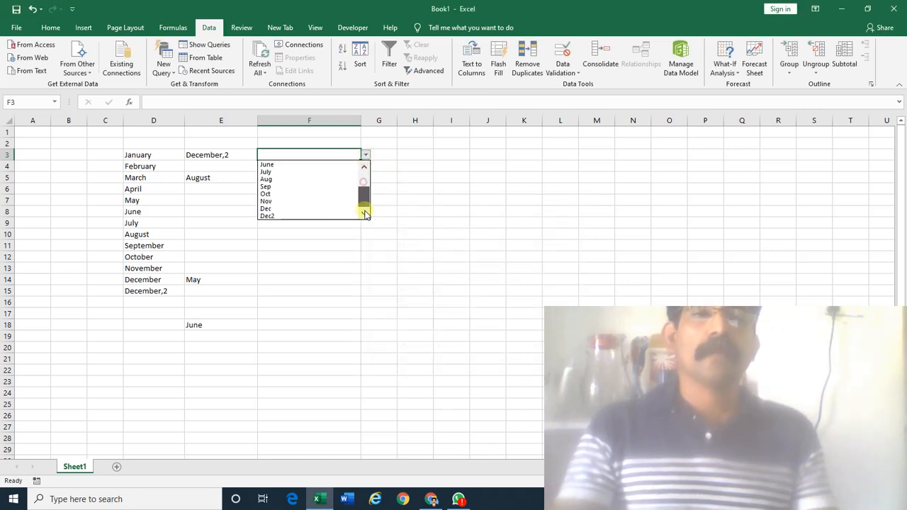
pyautogui.click(273, 218)
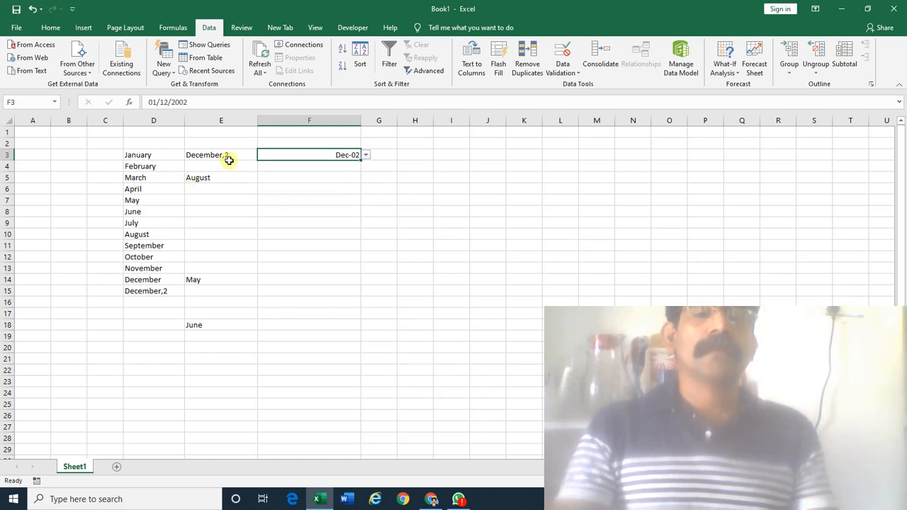
pyautogui.click(169, 164)
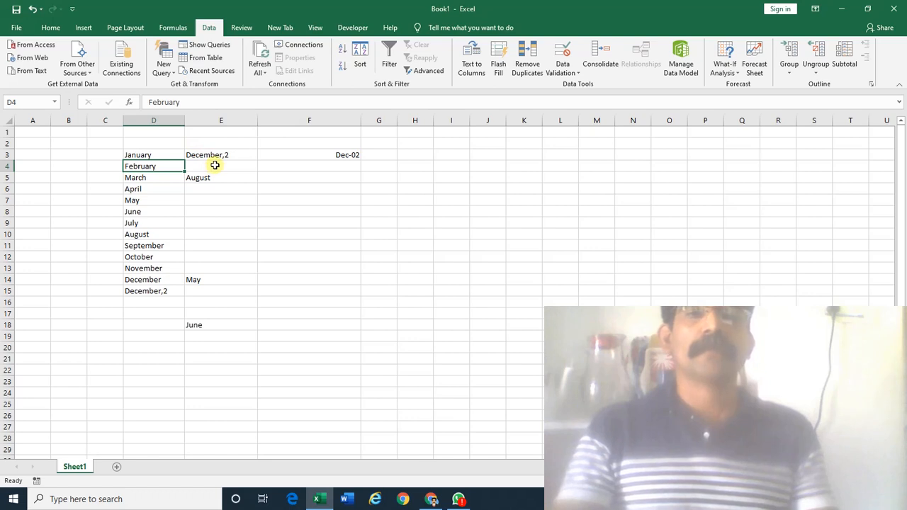
# Widen column H slightly and give cell H3 a validation list with the written items Male,Female.
pyautogui.click(409, 156)
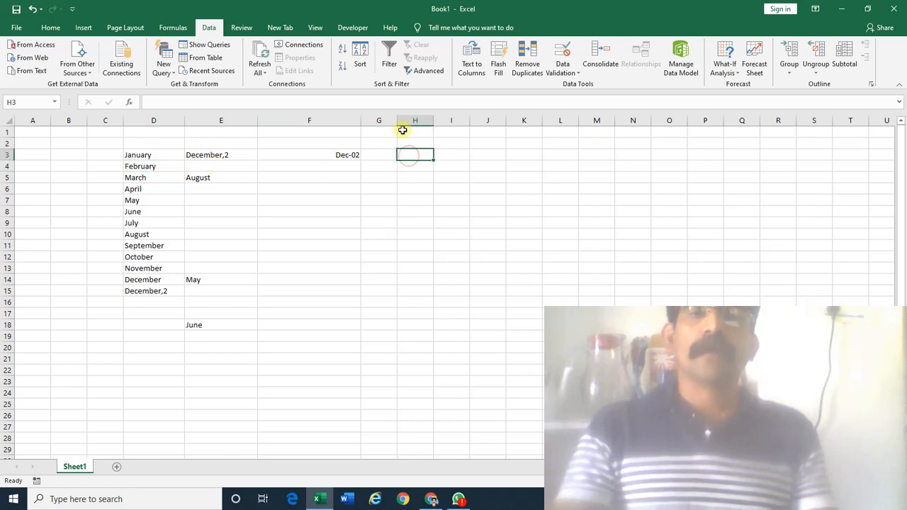
pyautogui.moveTo(435, 120); pyautogui.dragTo(452, 124)
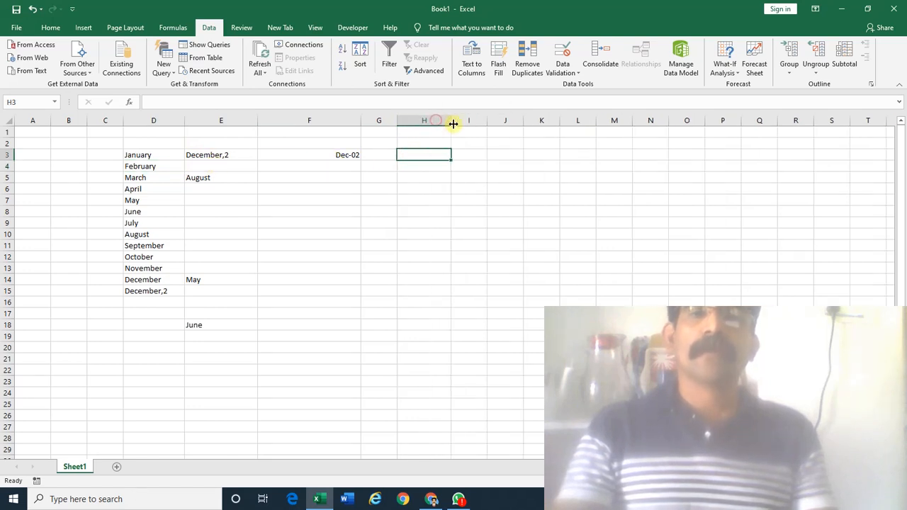
pyautogui.click(562, 71)
pyautogui.click(571, 84)
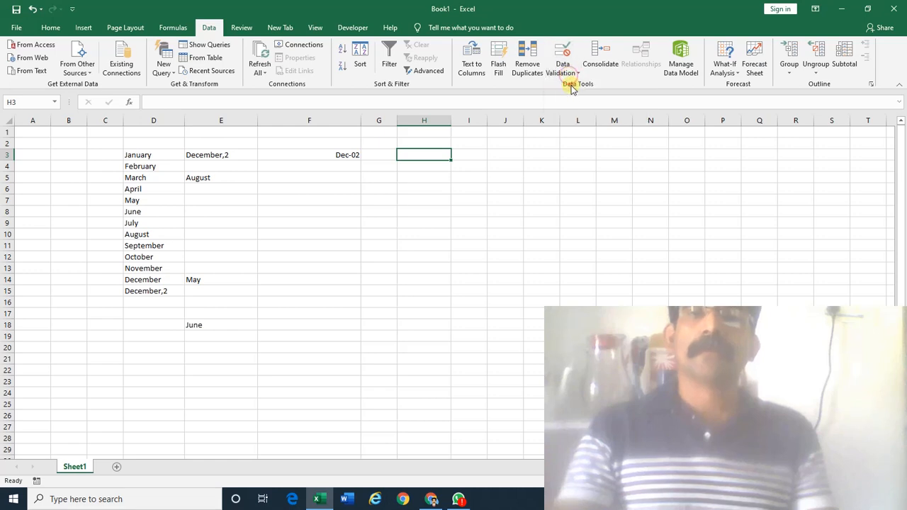
pyautogui.click(457, 266)
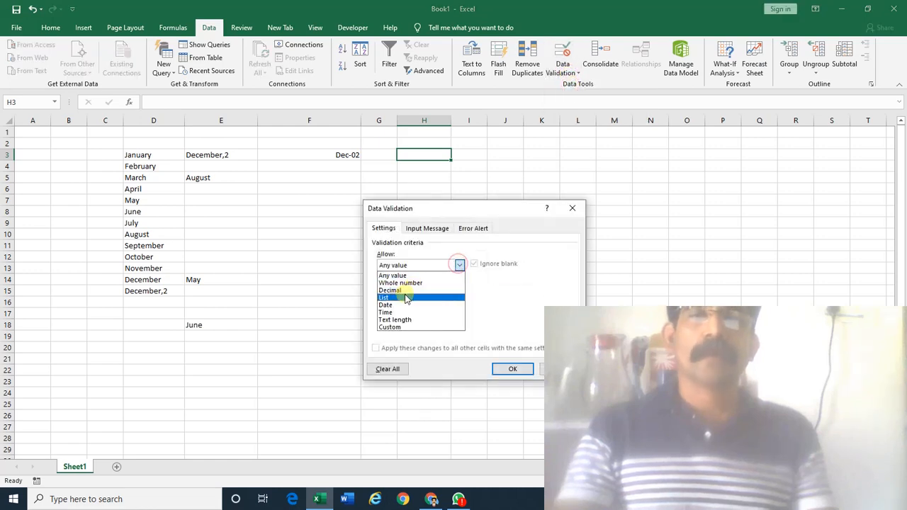
pyautogui.click(404, 290)
pyautogui.click(414, 310)
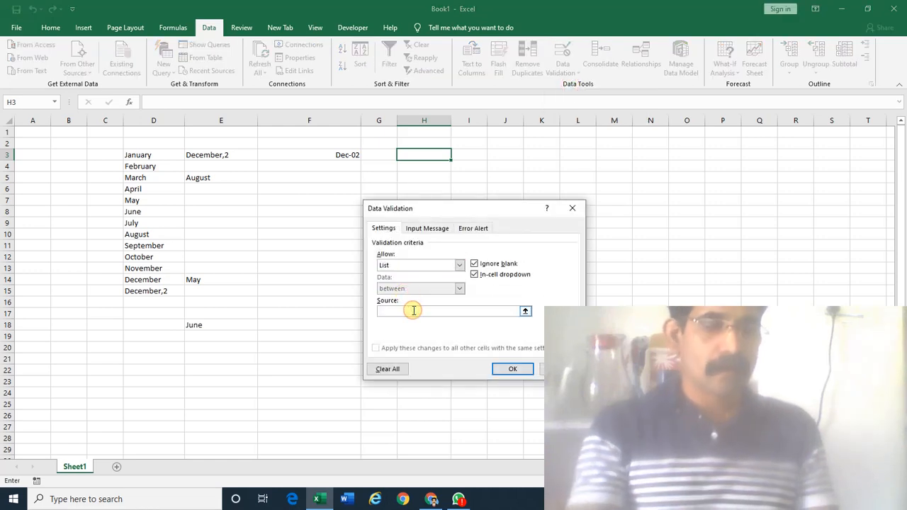
pyautogui.write('Male,Fe')
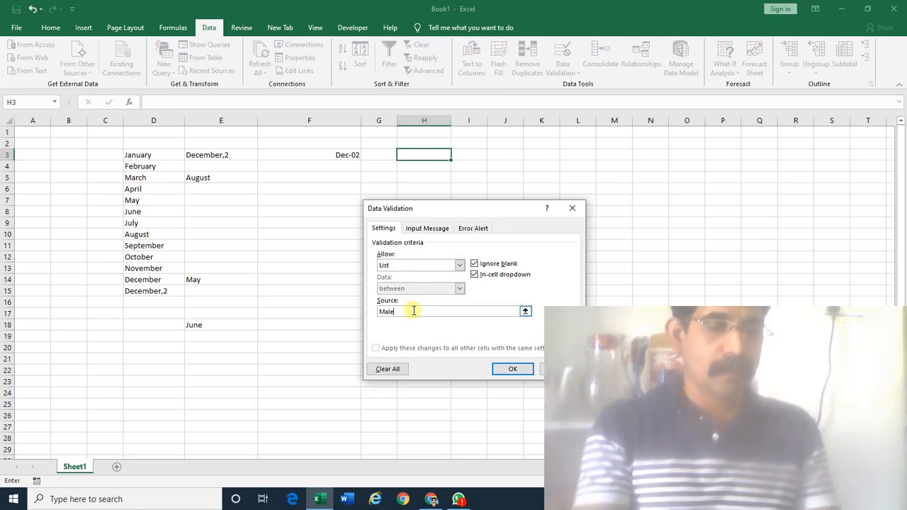
pyautogui.write('male')
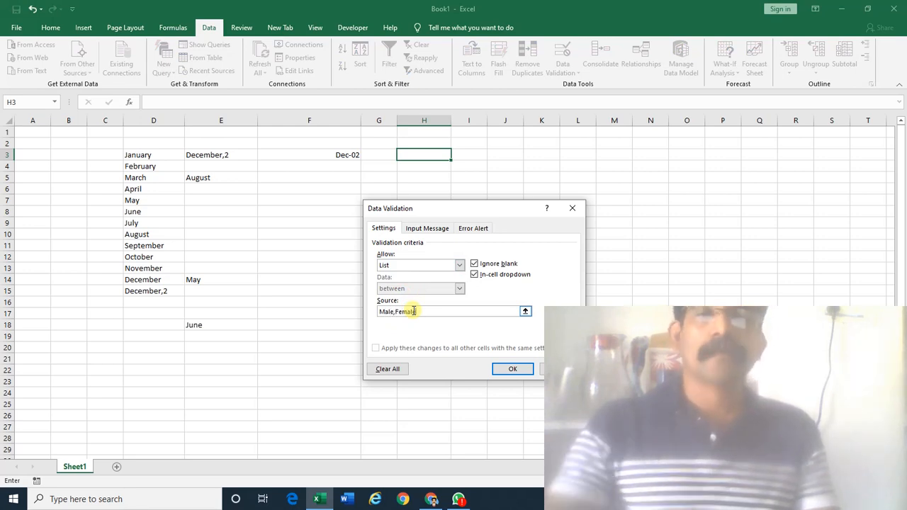
pyautogui.click(512, 371)
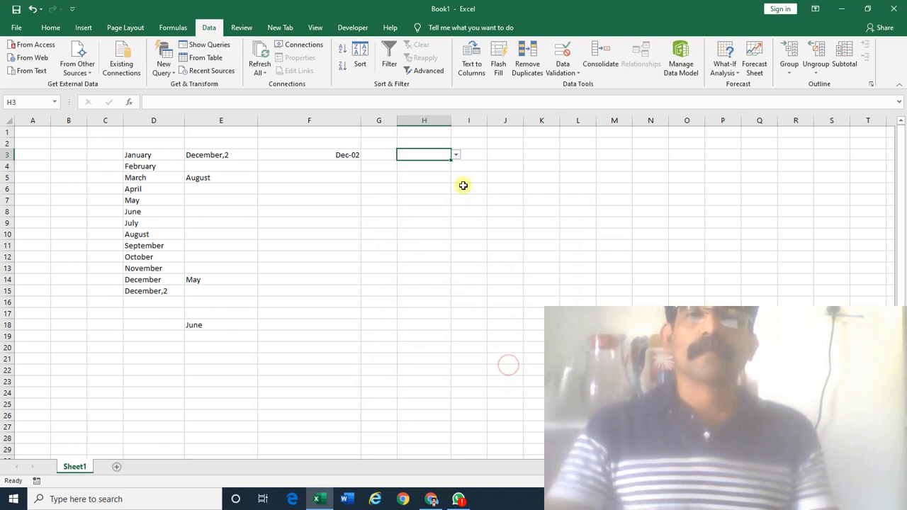
# Try out the drop-down list in cell H3 by choosing Male, and finish with Female selected.
pyautogui.click(456, 155)
pyautogui.click(452, 164)
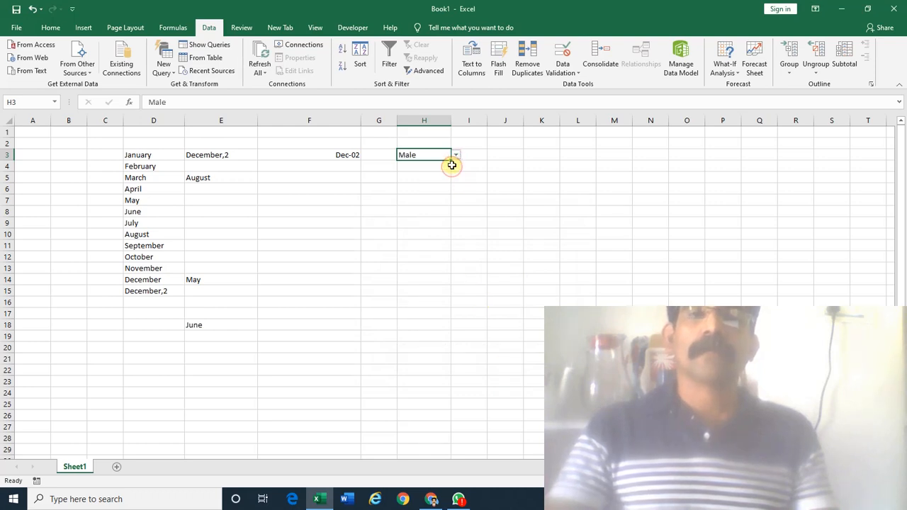
pyautogui.click(457, 155)
pyautogui.click(442, 173)
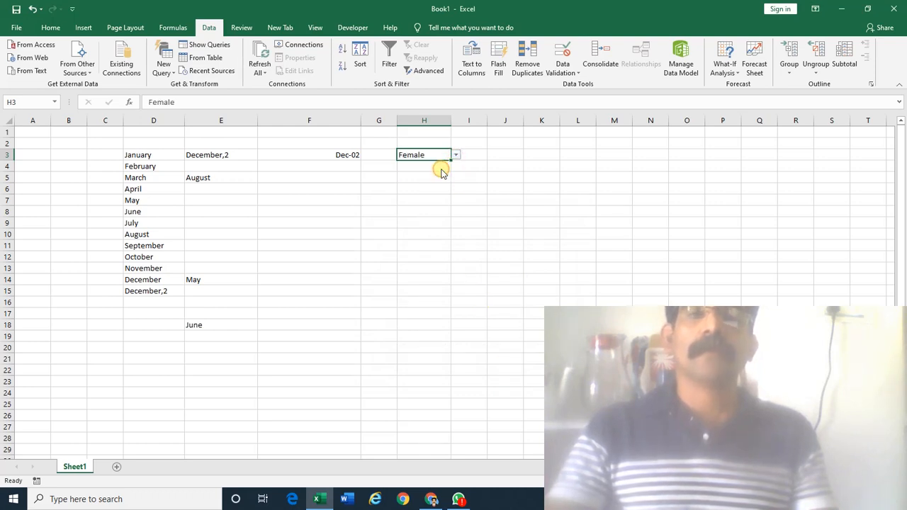
pyautogui.click(439, 175)
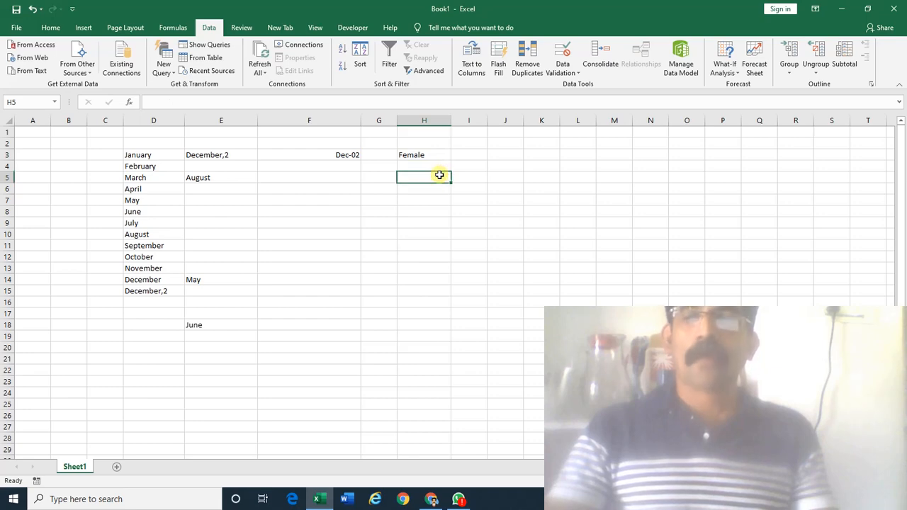